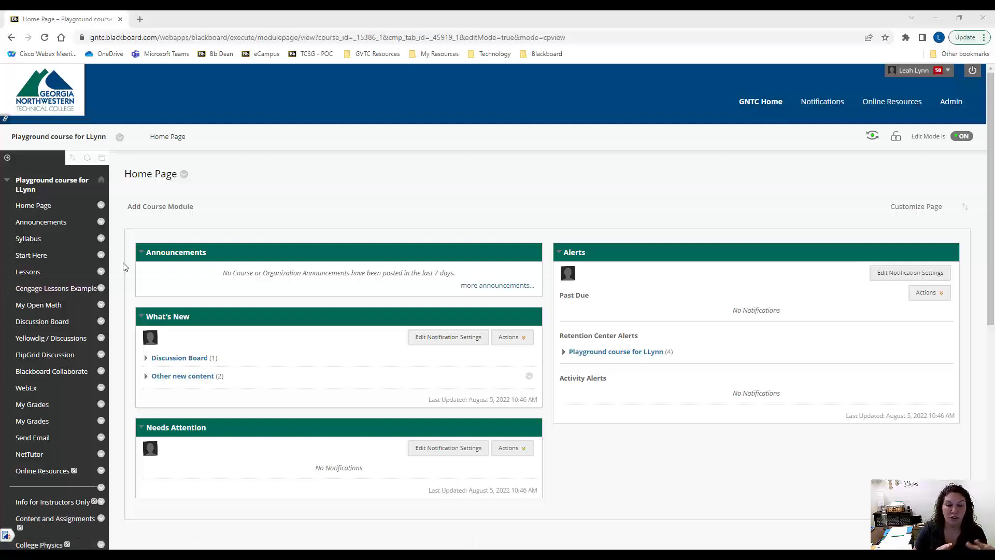
click(8, 158)
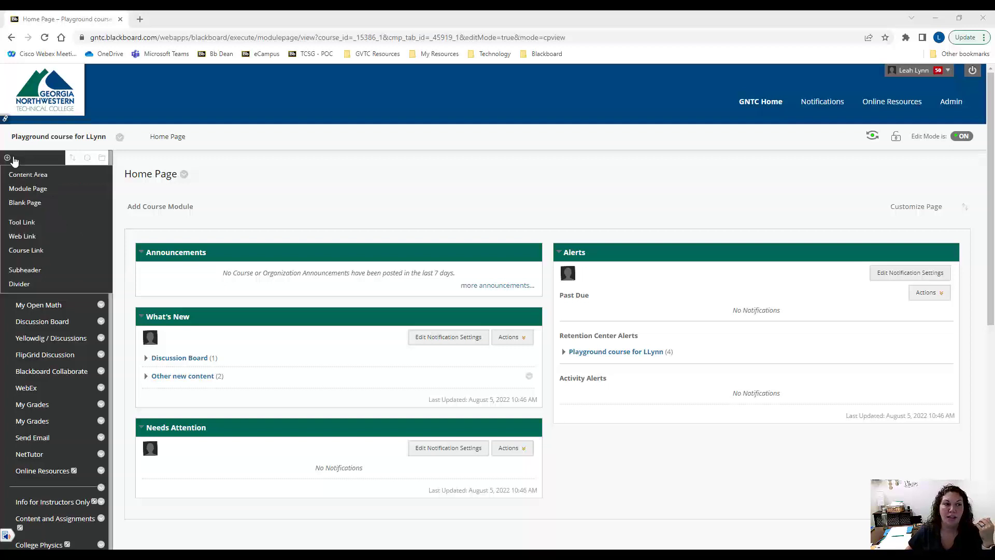
click(24, 222)
click(131, 217)
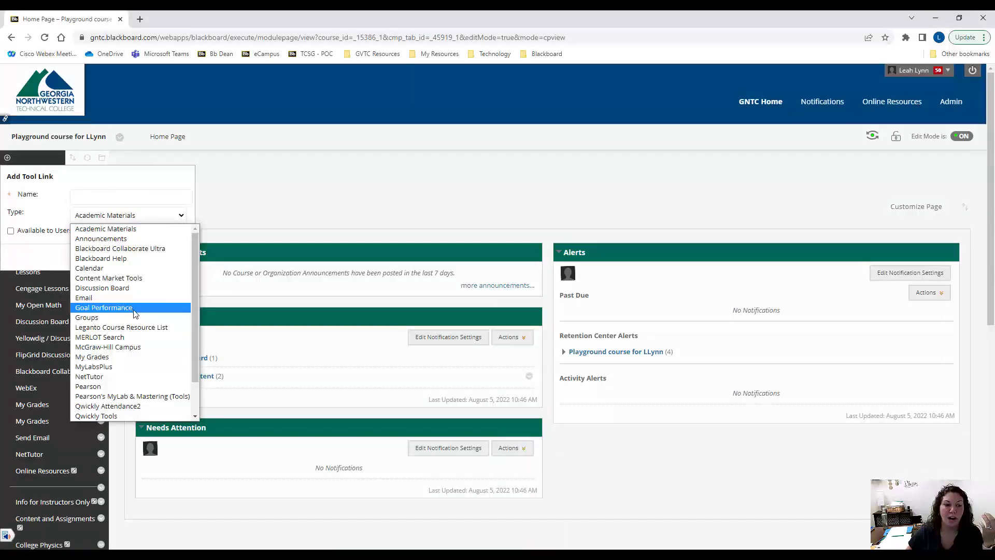
scroll(132, 310, down, 2)
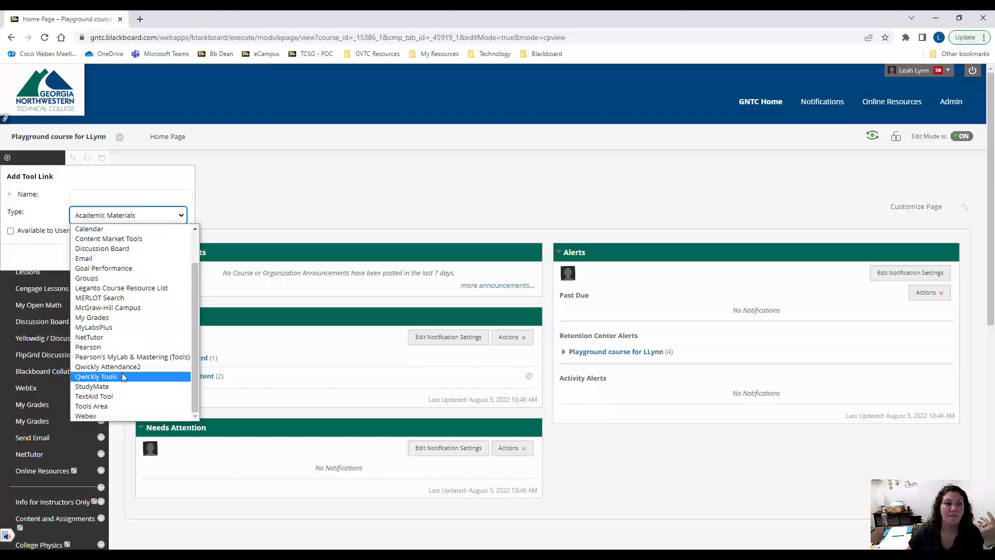
click(244, 196)
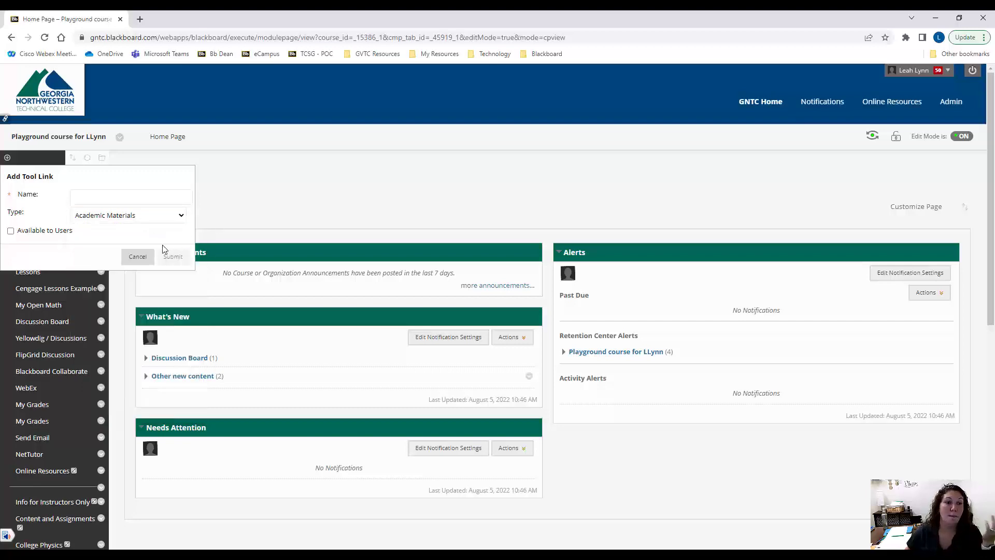
click(132, 255)
Make the Wikis tool available in the course's Tool Availability settings and submit the change
scroll(75, 321, down, 8)
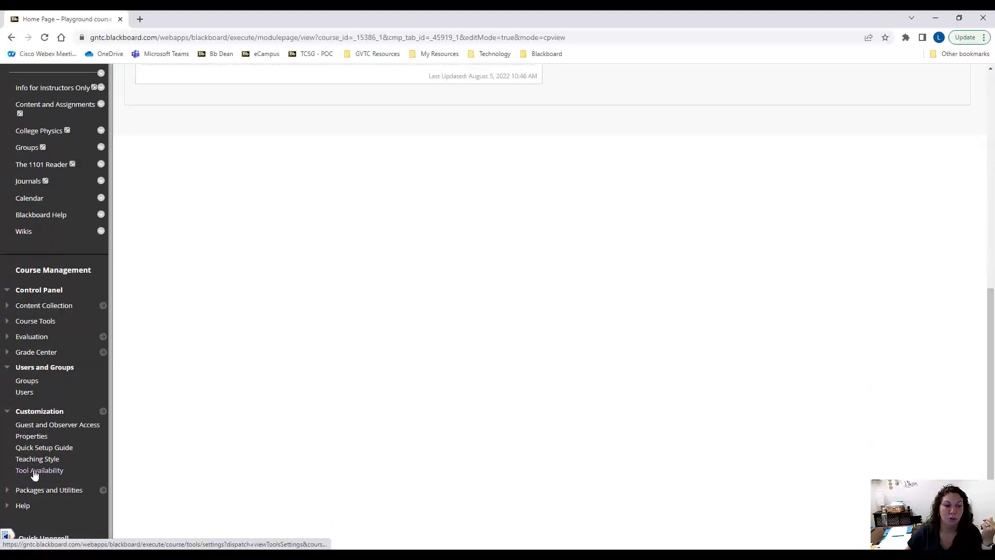
click(34, 471)
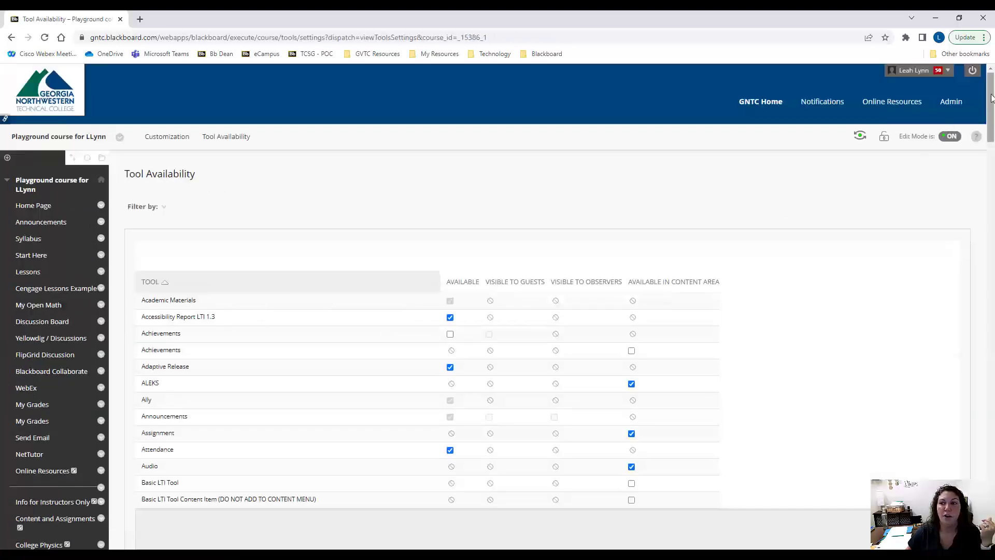
drag(991, 119, 980, 468)
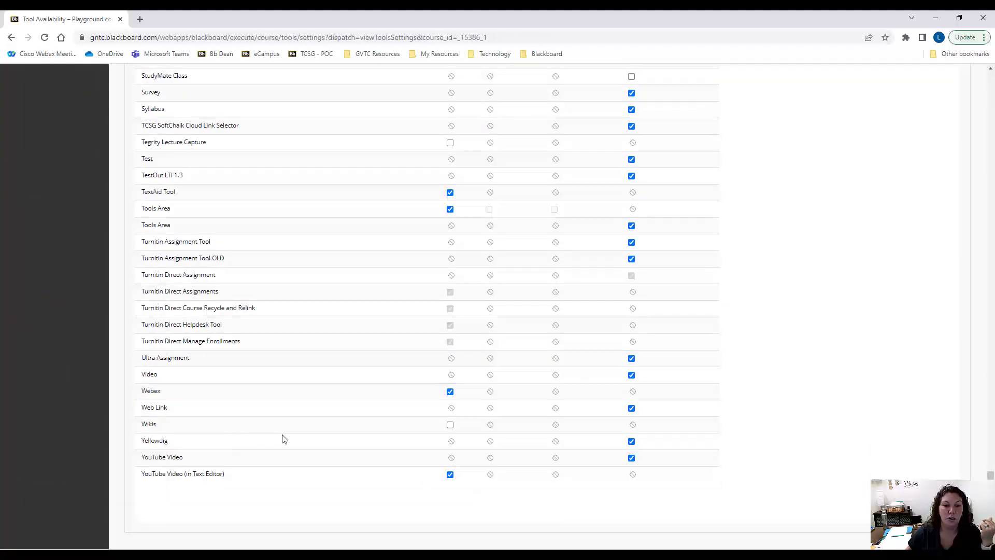
click(449, 425)
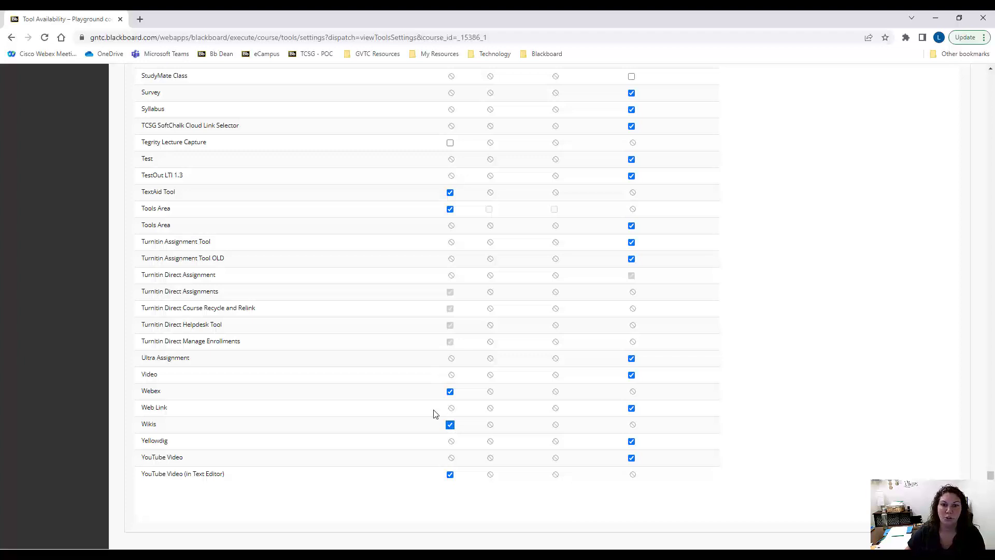
click(943, 506)
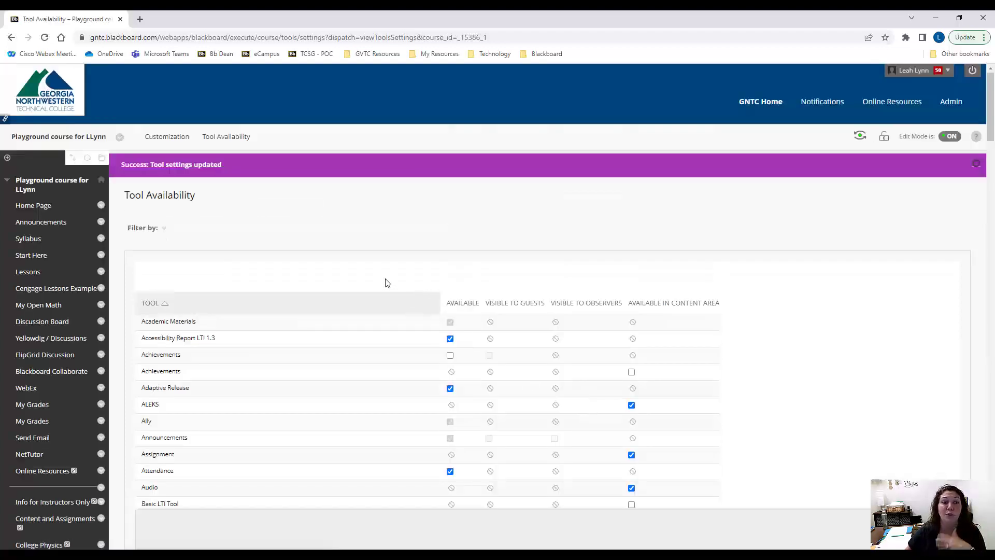
Add a tool link of type Wikis to the course menu, name it "Wikis" and make it available to users
click(7, 158)
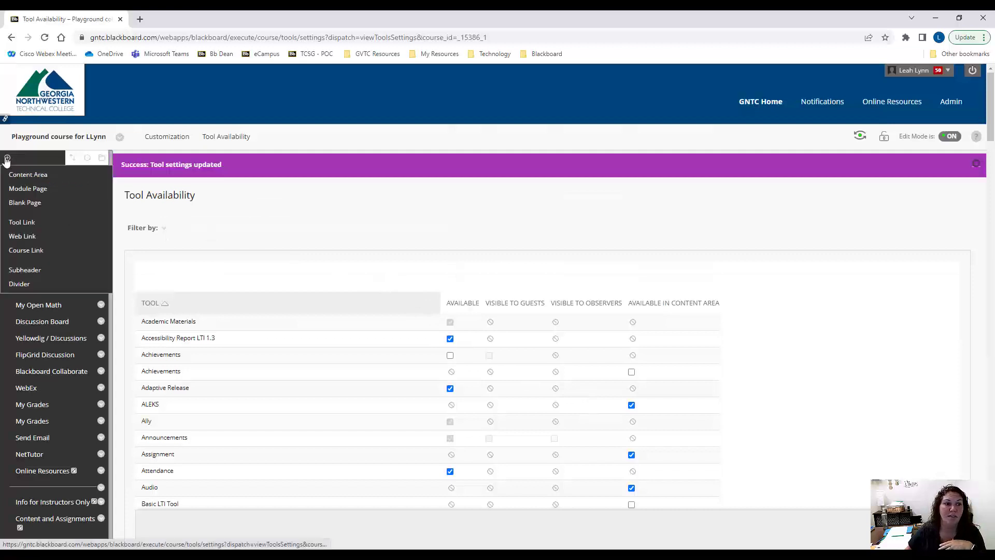
click(23, 222)
click(148, 215)
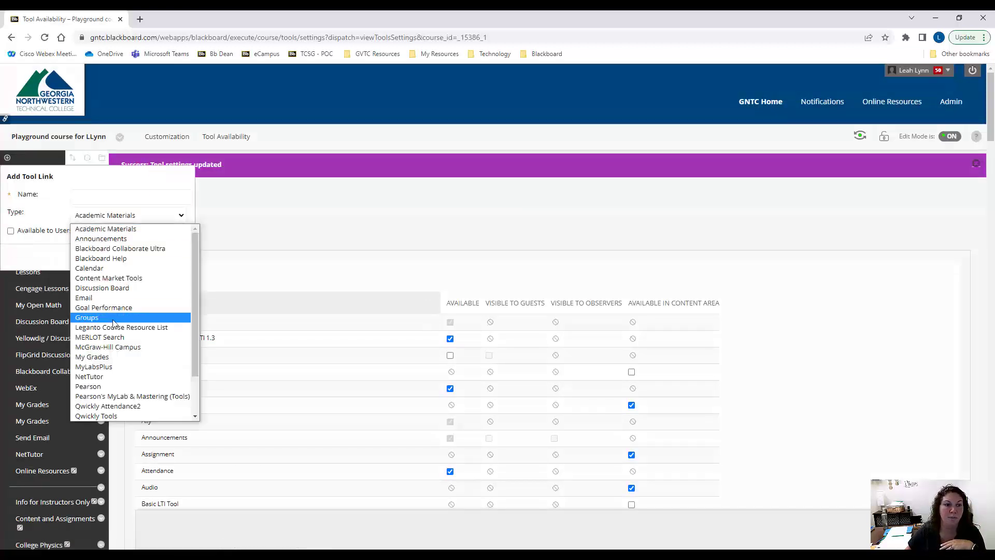
scroll(119, 311, down, 2)
click(92, 416)
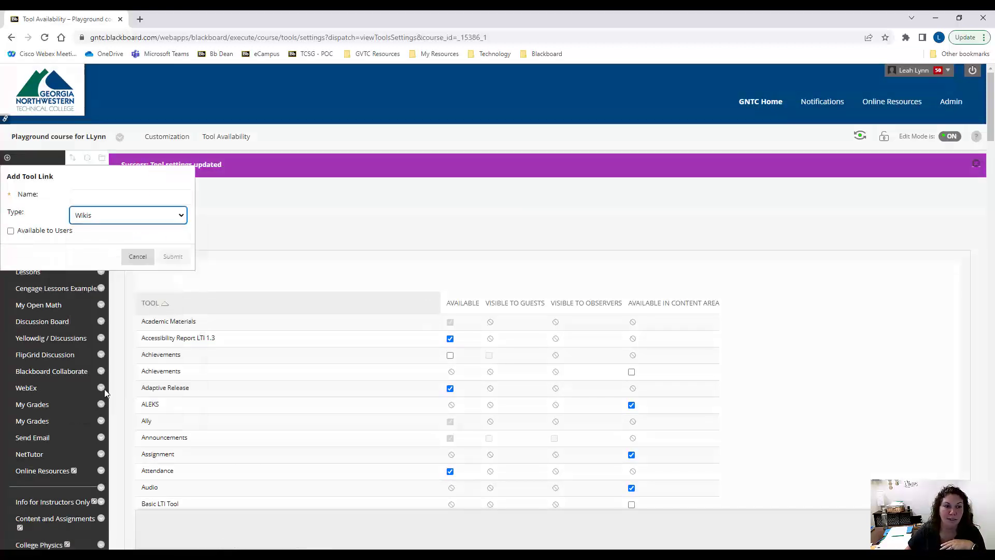
click(96, 198)
text(Wikis)
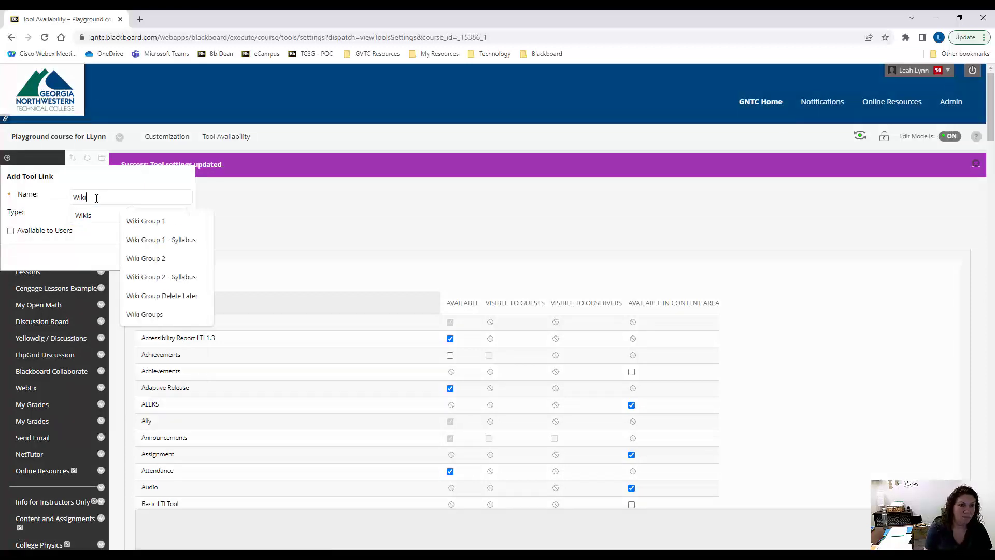
click(11, 231)
click(173, 257)
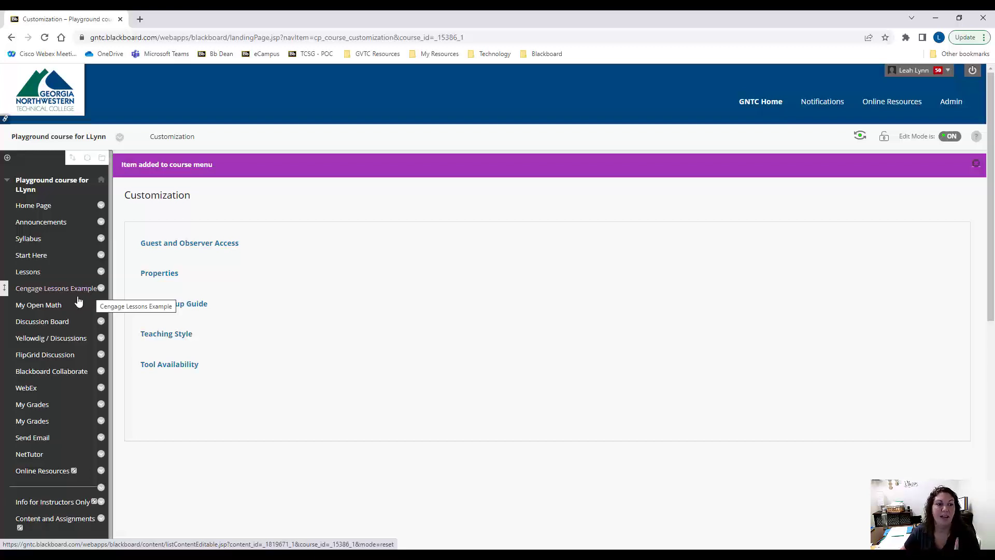
Start a new wiki in the course's Wikis area, named "Week 1 Whole Class Wiki" with the instructions "Less than 10 students"
scroll(60, 326, down, 3)
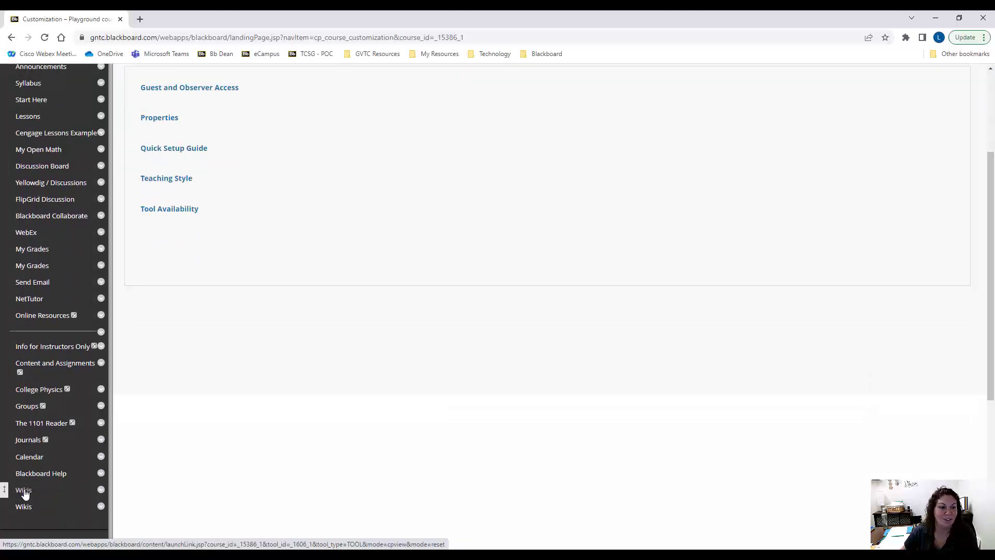
click(25, 490)
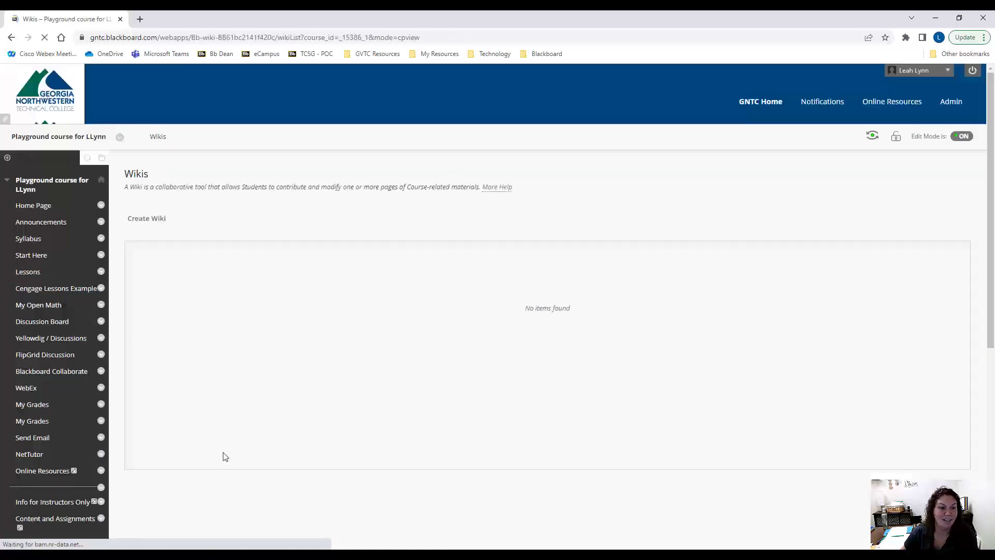
click(153, 210)
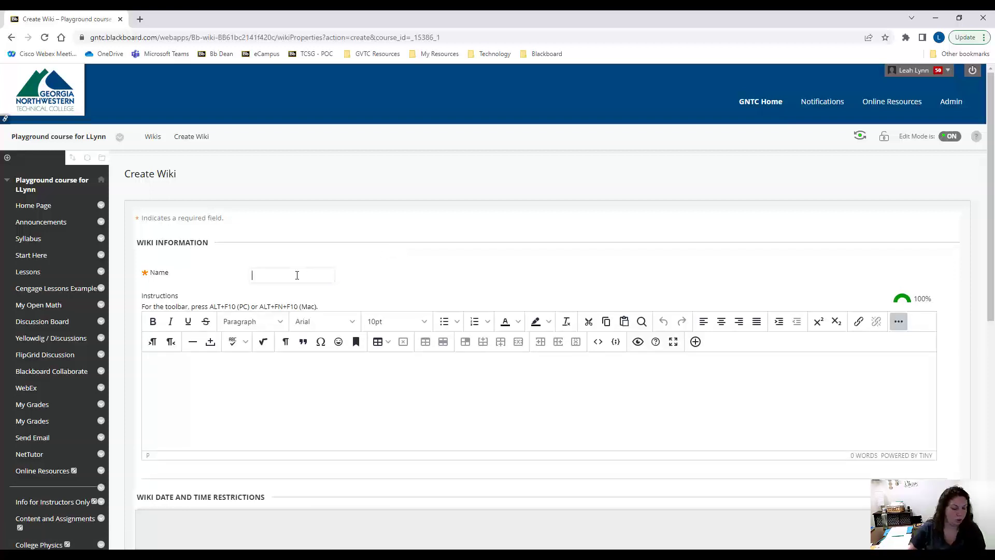
text(Week)
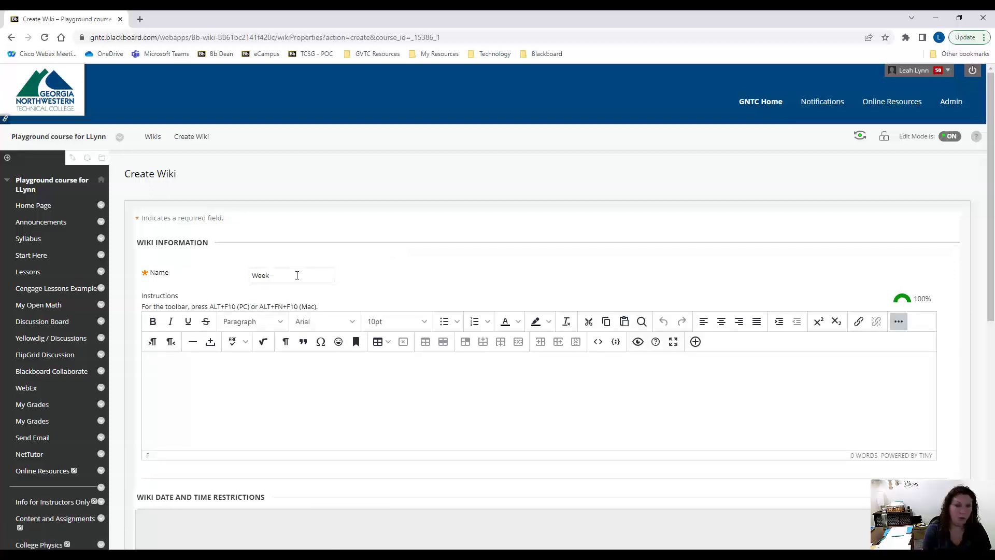
text( 1 Whole Class)
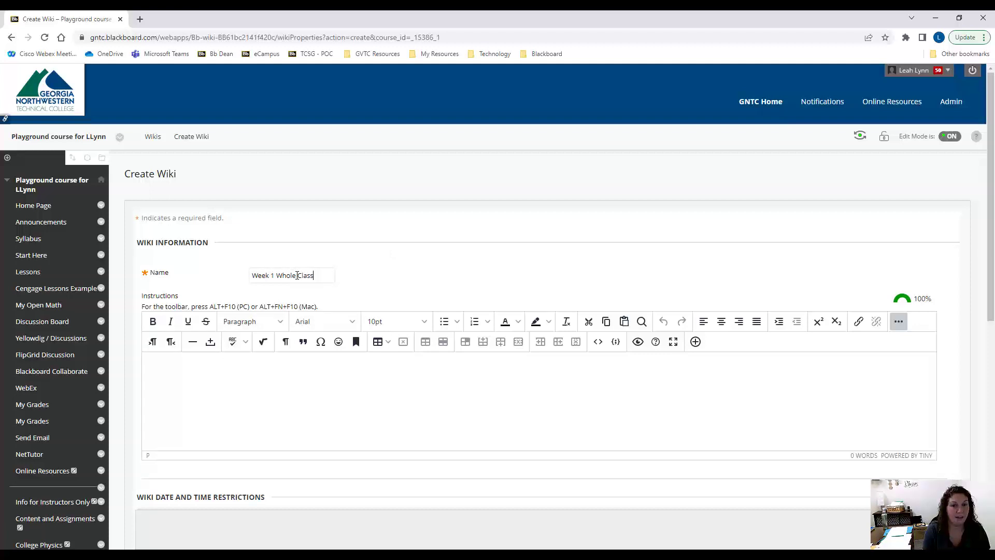
text( Wiki)
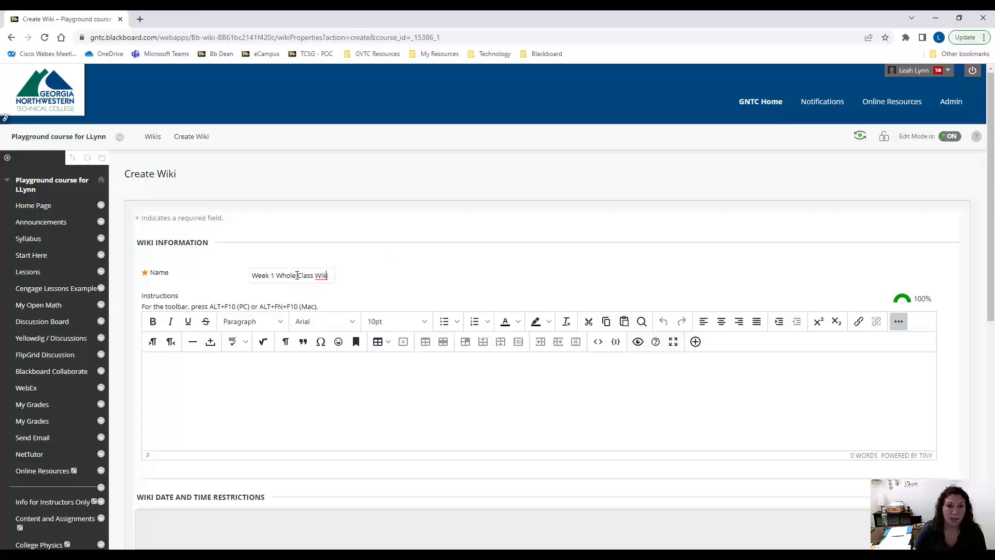
key(Left)
key(BackSpace)
text(i)
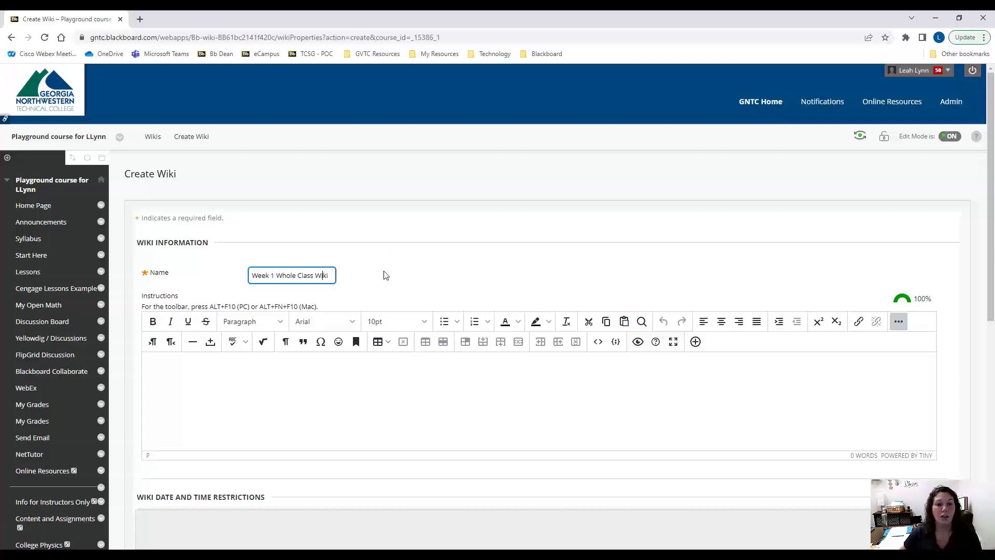
click(377, 389)
text(Less than 10 students)
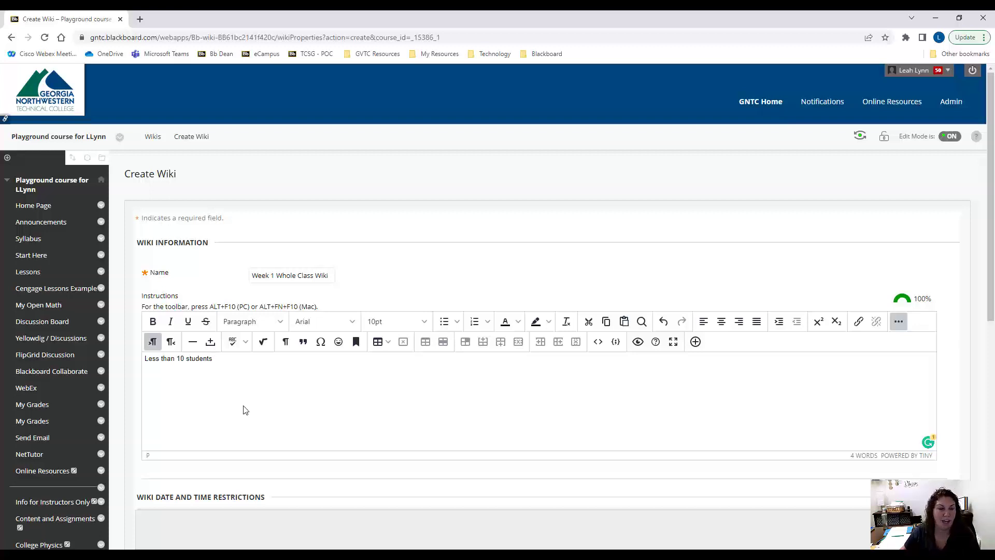
Set the wiki to be graded with 100 points possible and submit it
scroll(245, 407, down, 3)
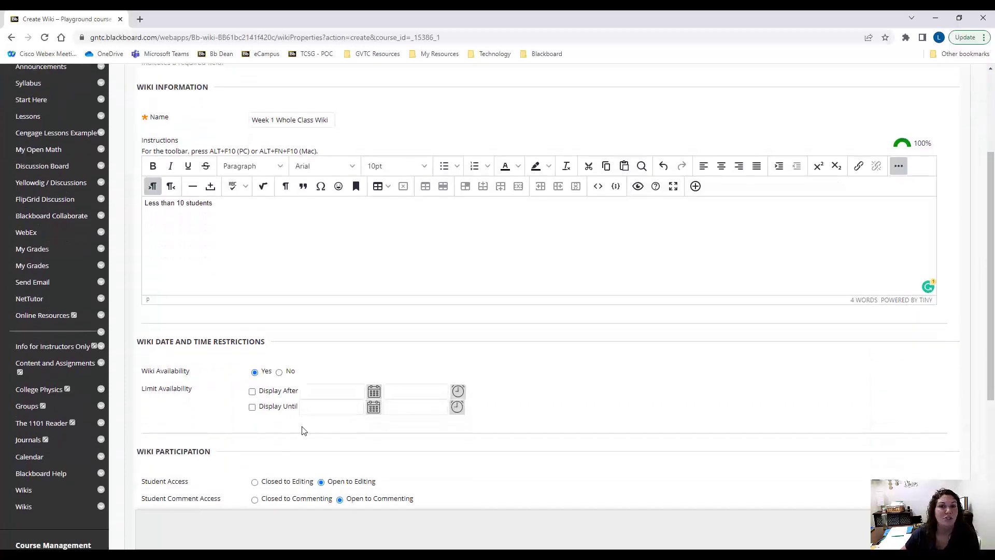
scroll(322, 432, down, 2)
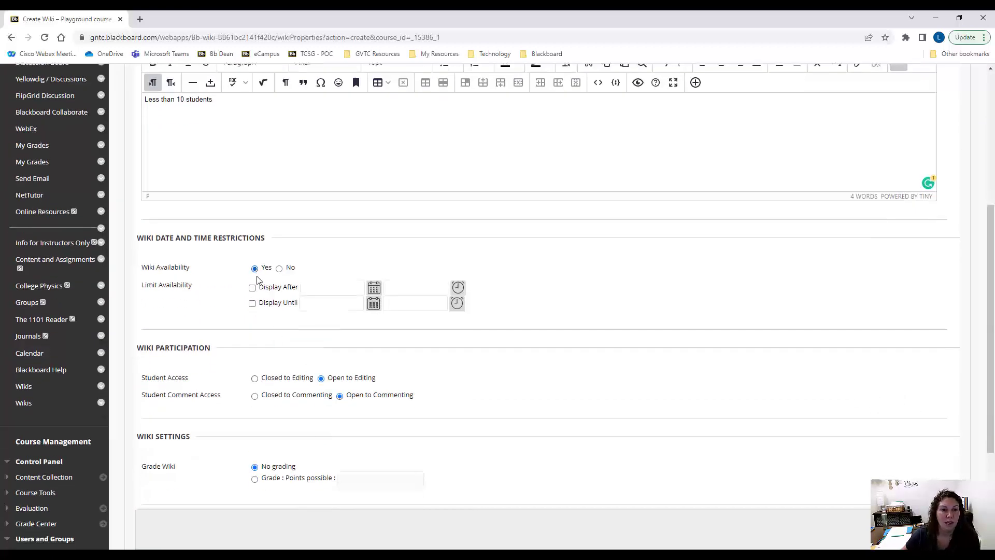
scroll(256, 334, down, 2)
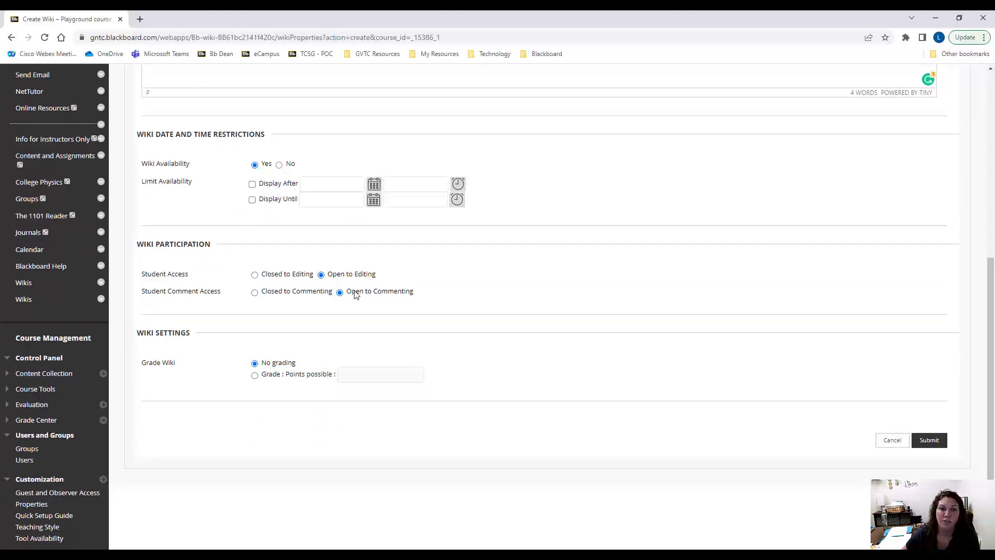
scroll(313, 324, down, 1)
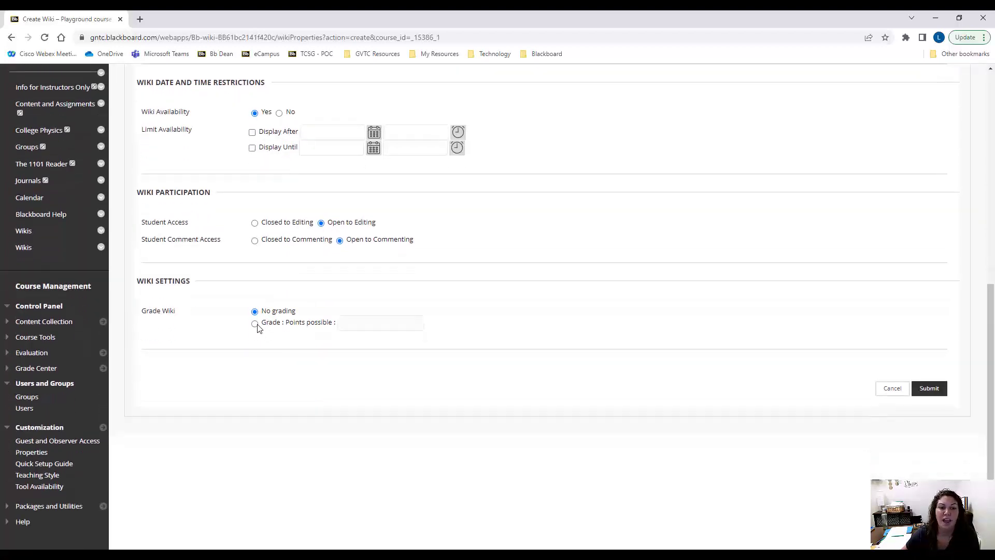
click(255, 322)
click(394, 319)
text(100)
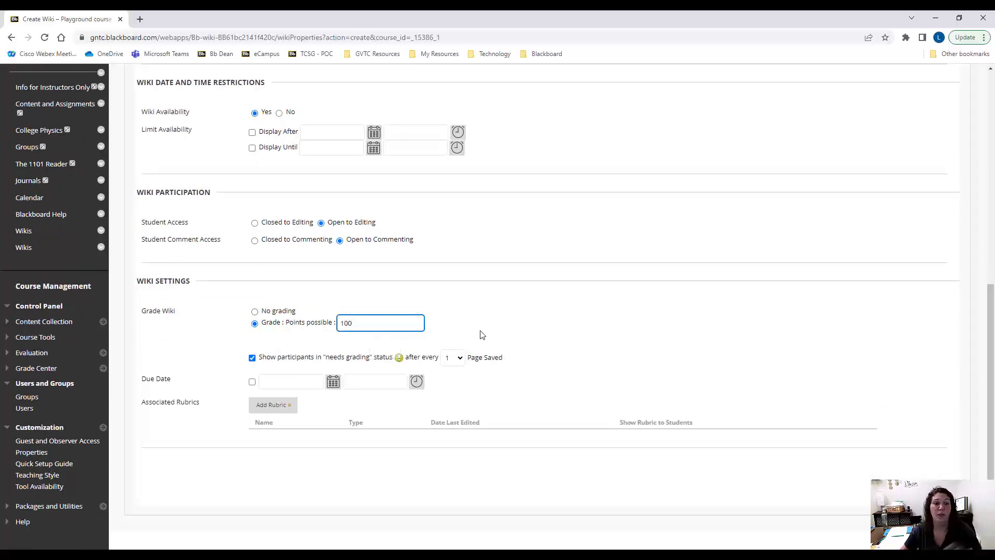
scroll(568, 342, down, 1)
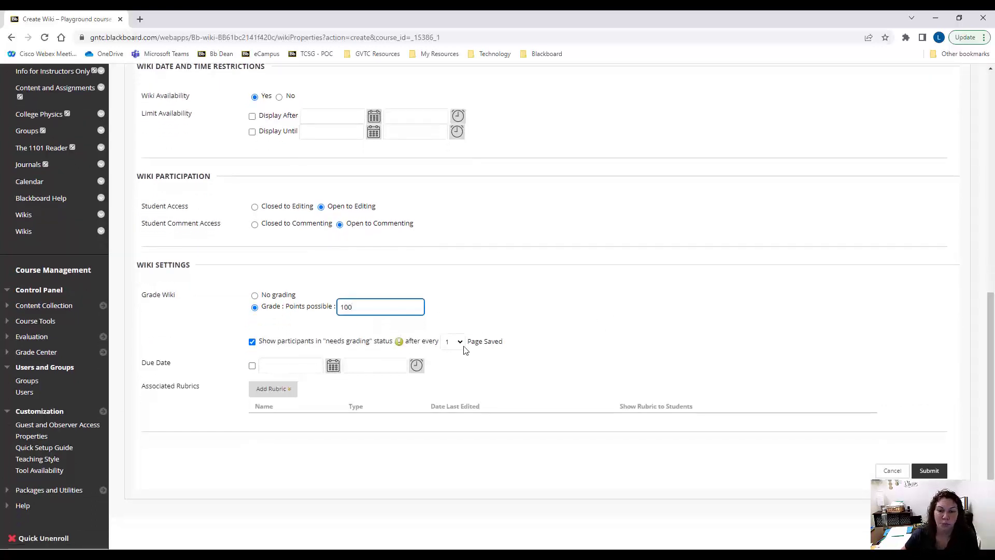
click(282, 390)
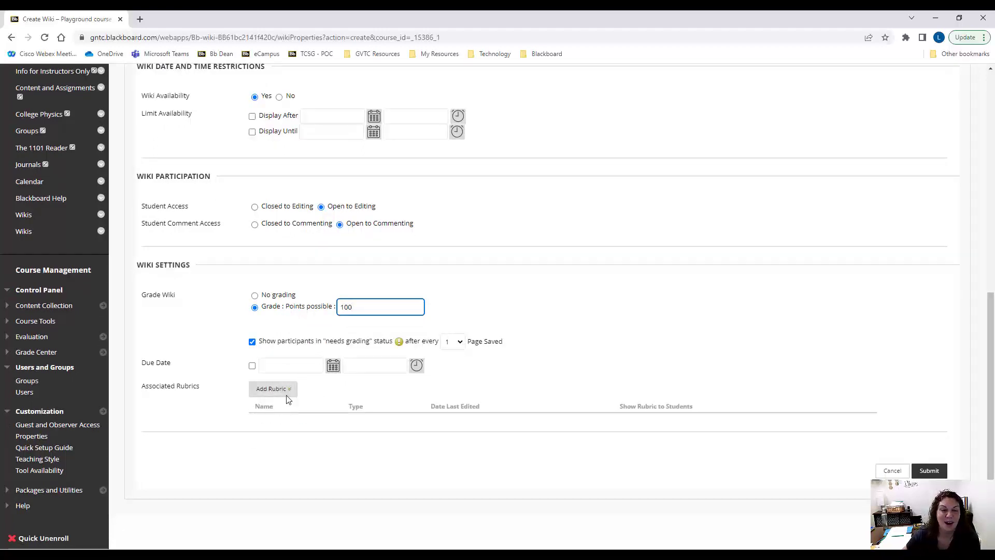
mouse_move(287, 396)
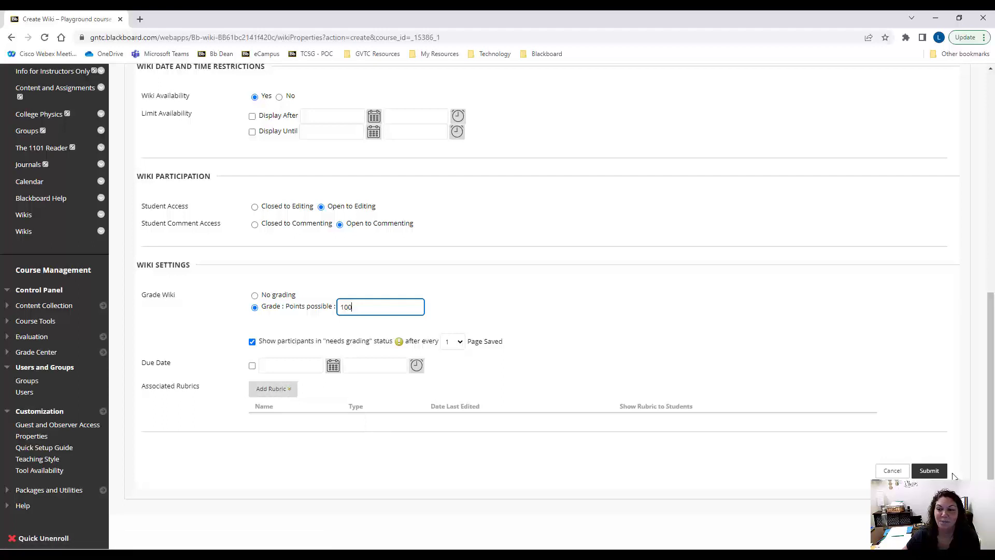
click(929, 471)
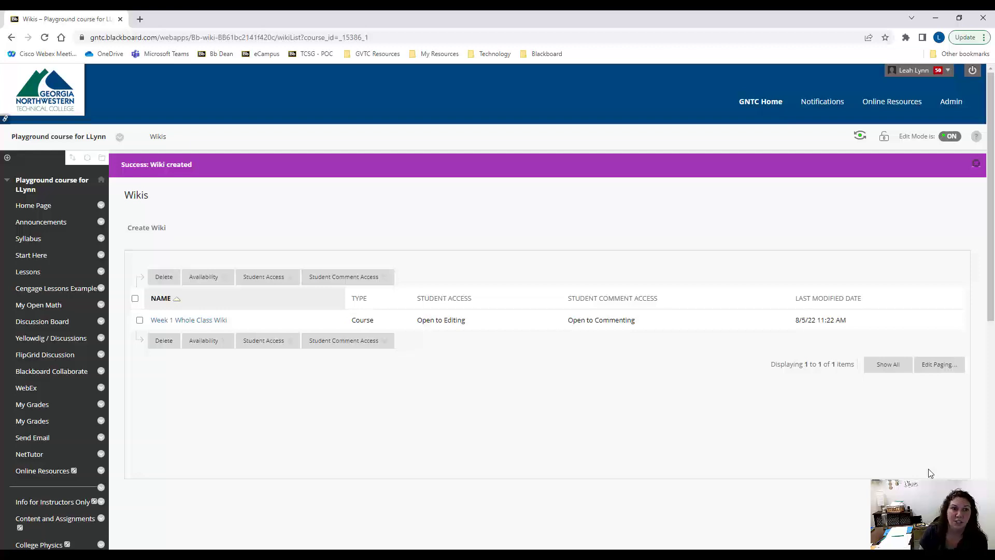
In the Week 1 folder of Lessons, start a wiki link that points to the "Week 1 Whole Class Wiki"
click(28, 274)
click(286, 207)
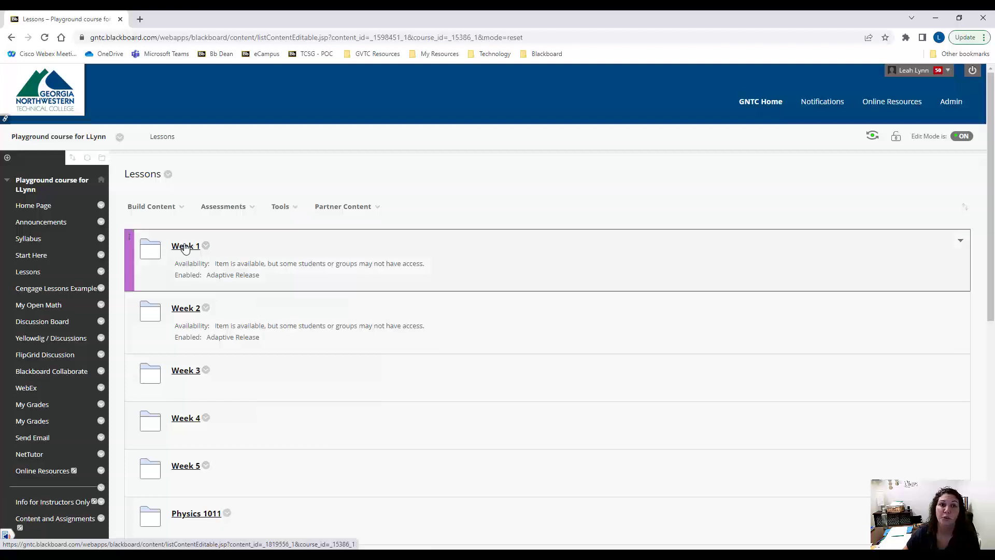
click(183, 246)
click(285, 207)
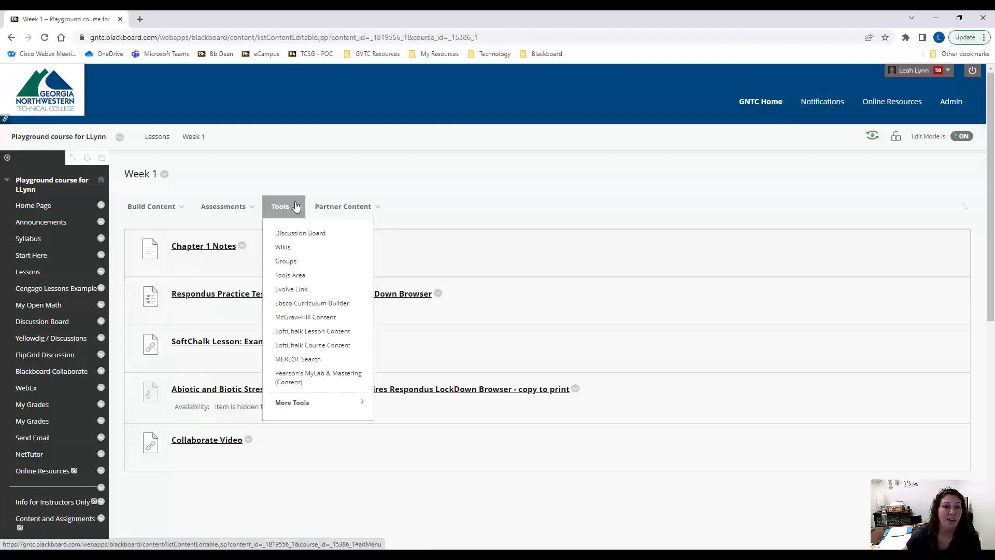
click(283, 248)
scroll(272, 283, down, 1)
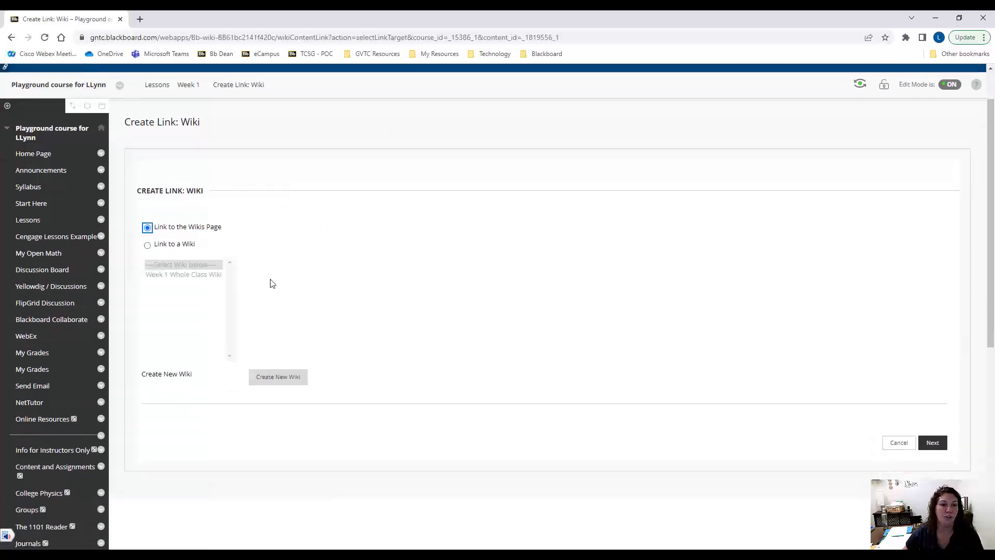
click(147, 245)
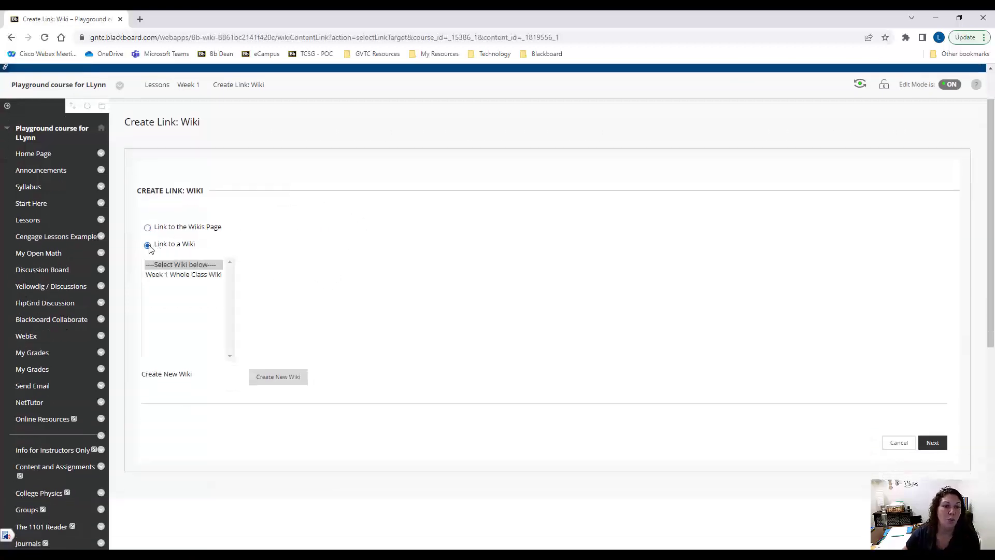
click(178, 275)
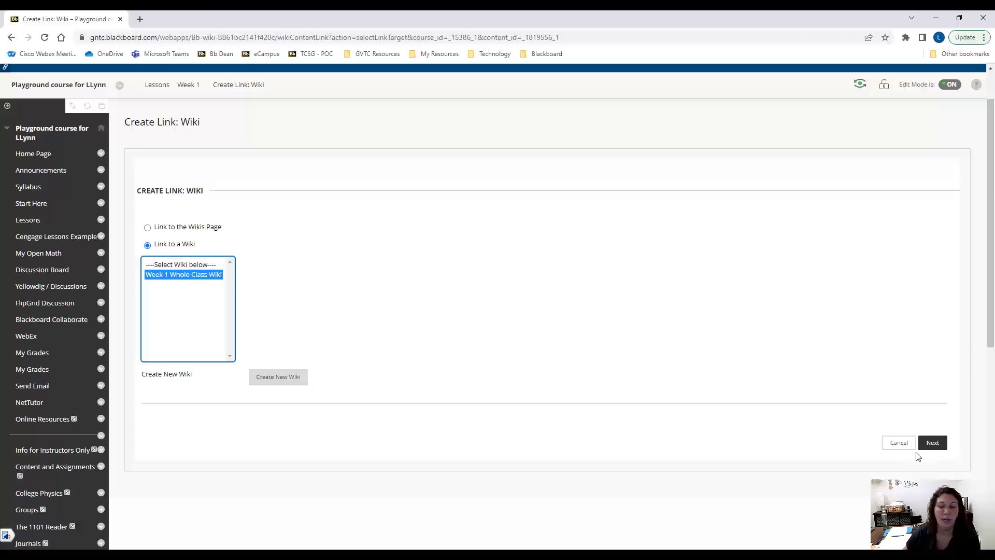
click(933, 442)
Submit the wiki link with its default name, text and availability options
scroll(533, 331, down, 1)
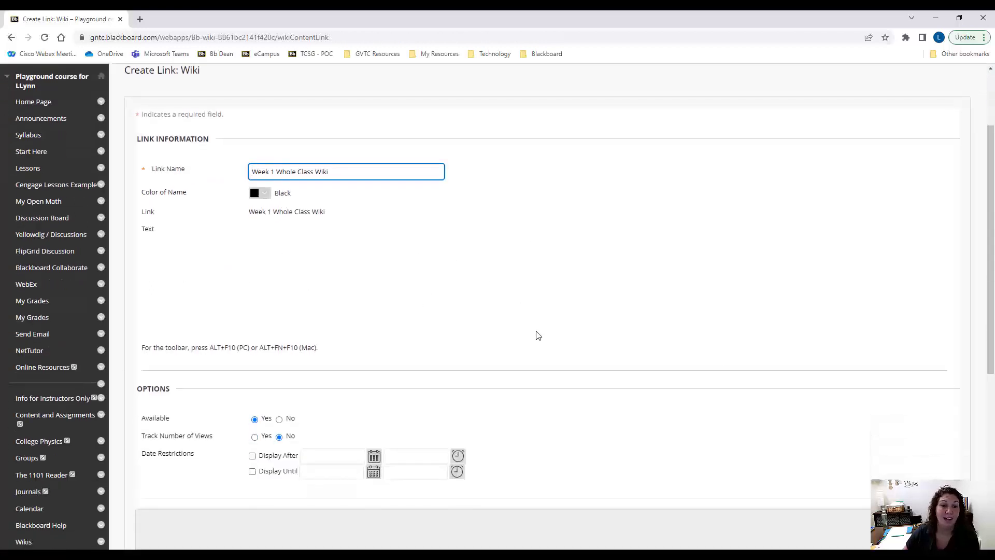
scroll(541, 282, down, 2)
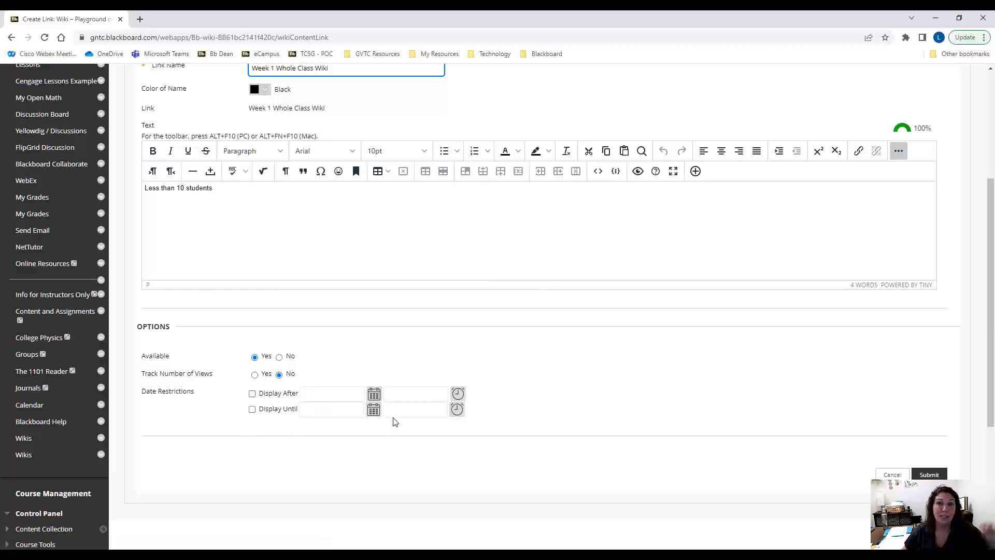
key(Return)
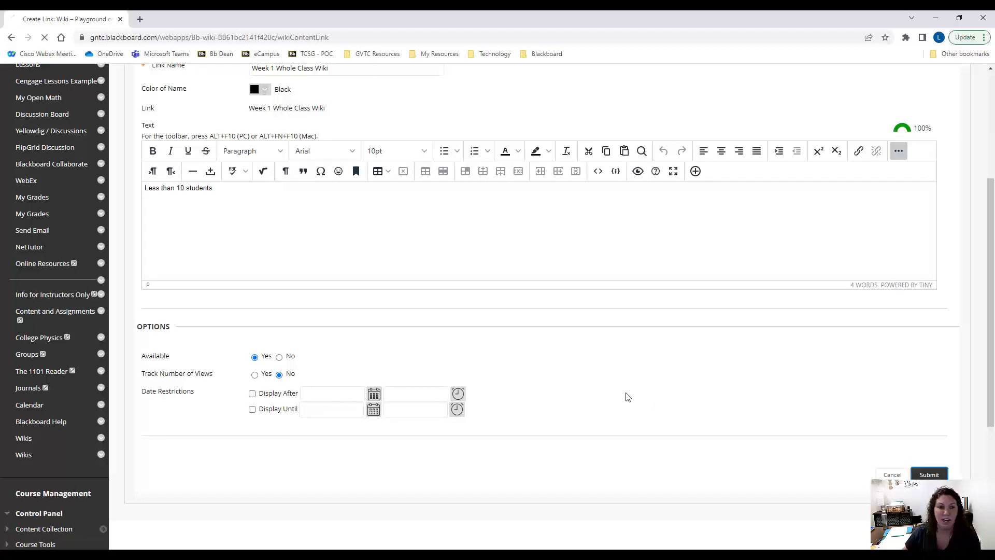
scroll(400, 360, down, 2)
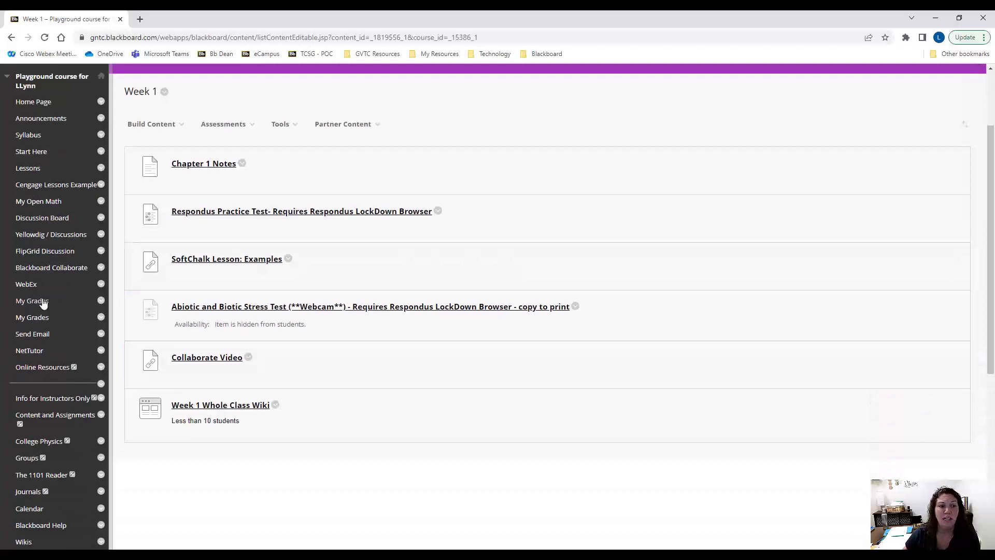
scroll(43, 303, down, 2)
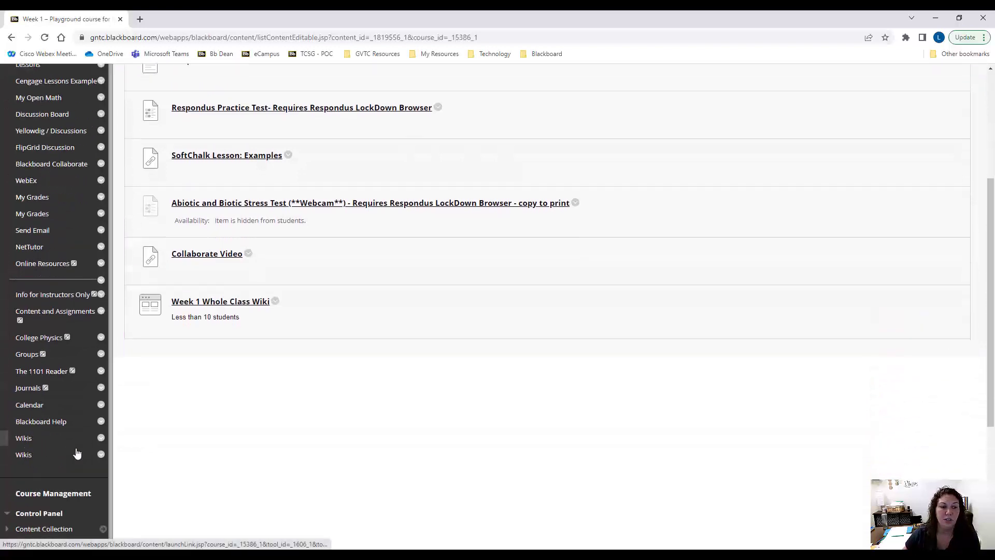
scroll(315, 406, up, 2)
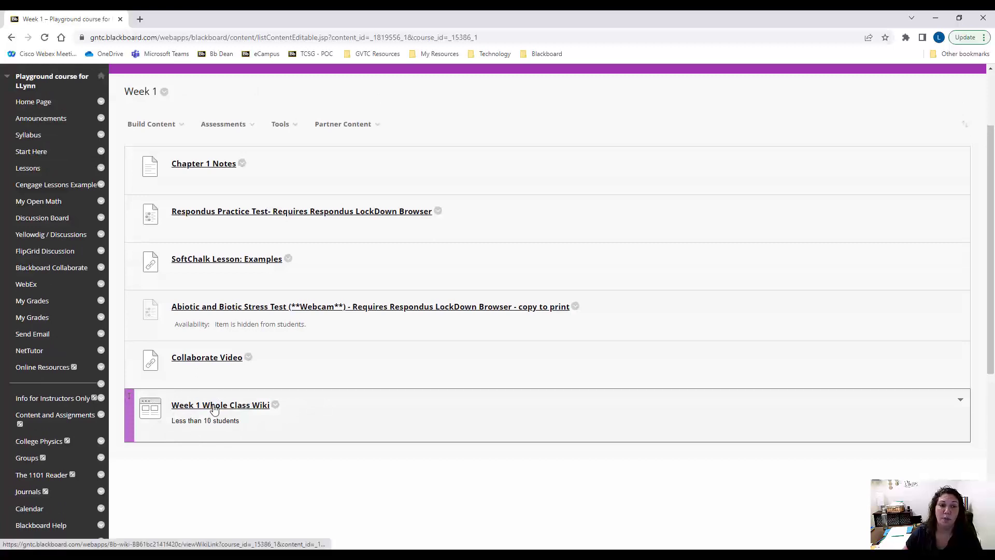
scroll(428, 435, up, 1)
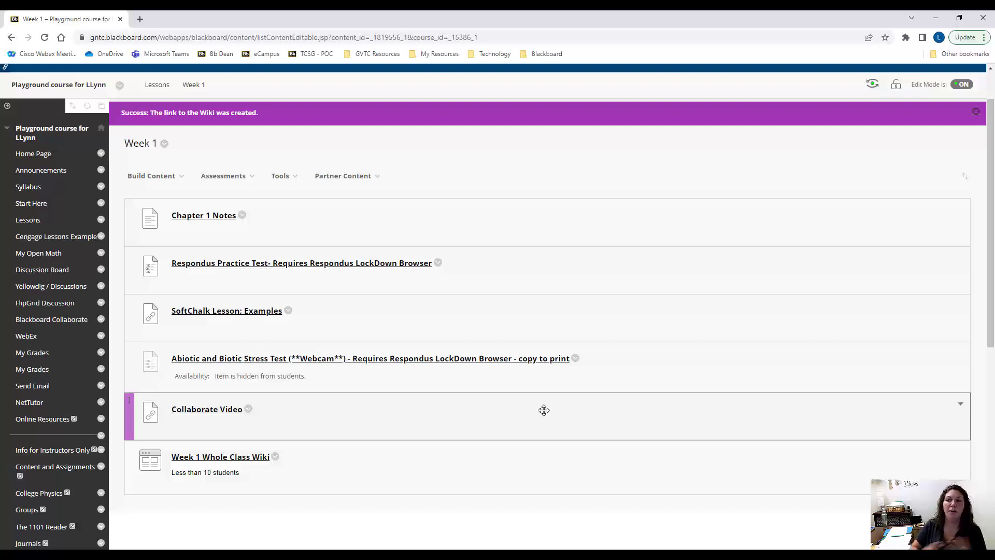
scroll(446, 337, up, 1)
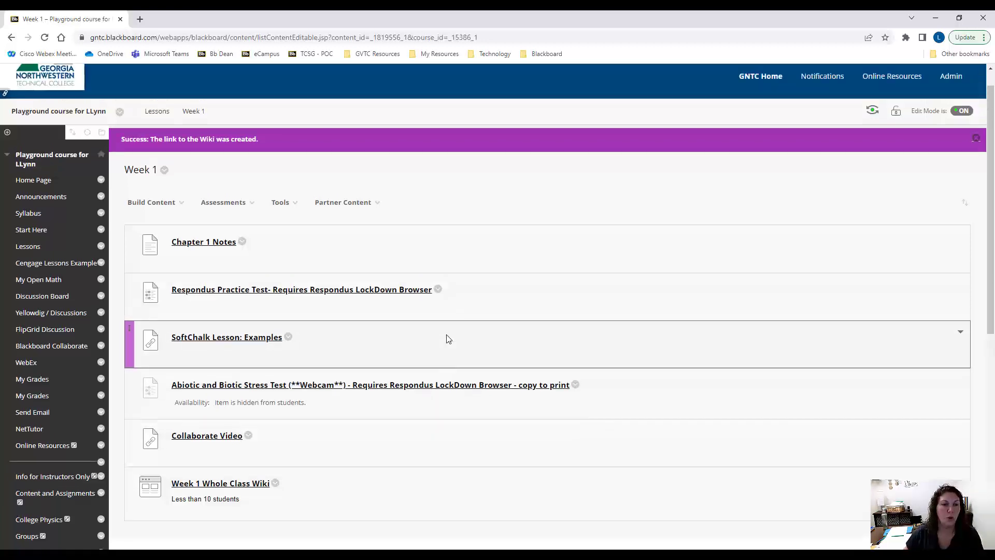
scroll(448, 339, up, 1)
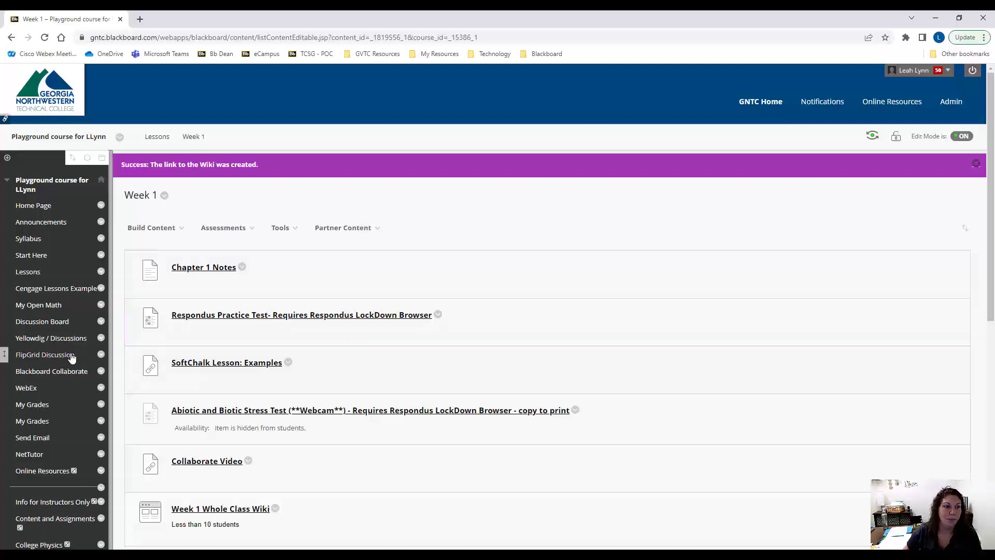
Open the course's Groups management page and start creating a Random Enroll group set
scroll(58, 360, down, 3)
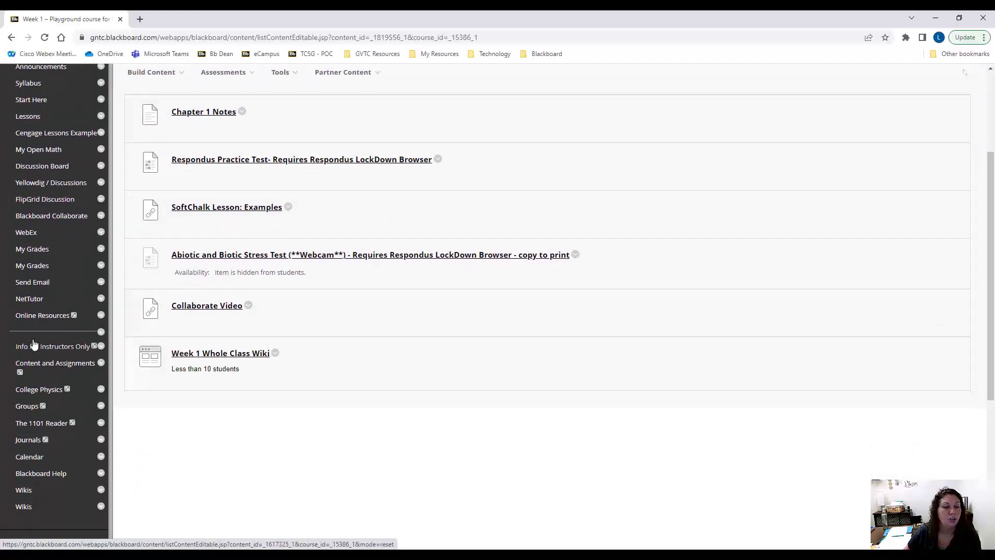
scroll(21, 450, down, 3)
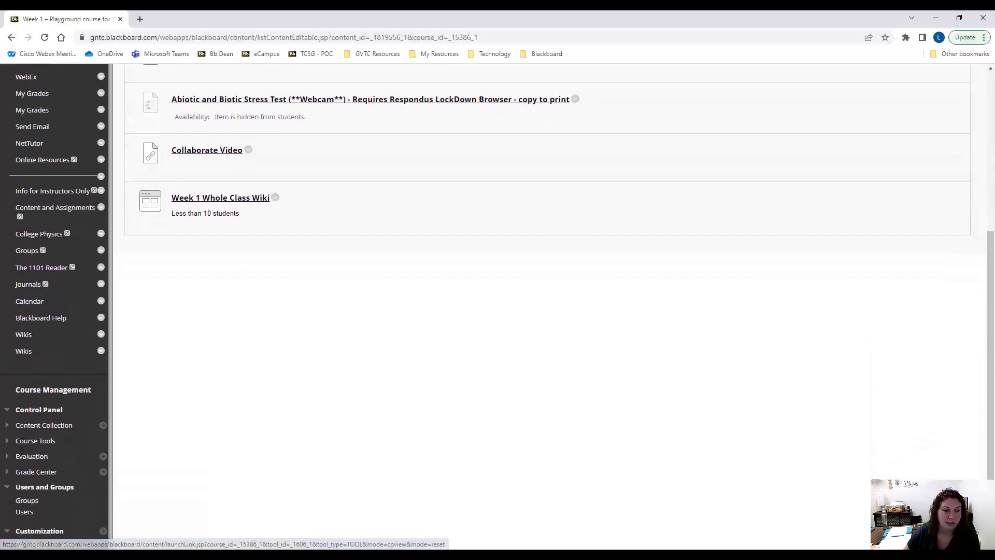
scroll(21, 450, down, 2)
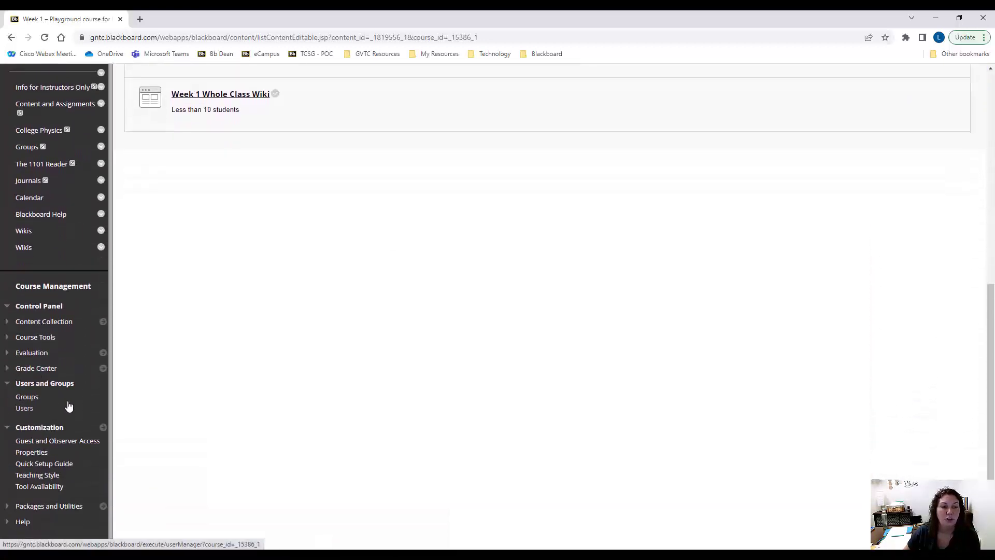
click(27, 397)
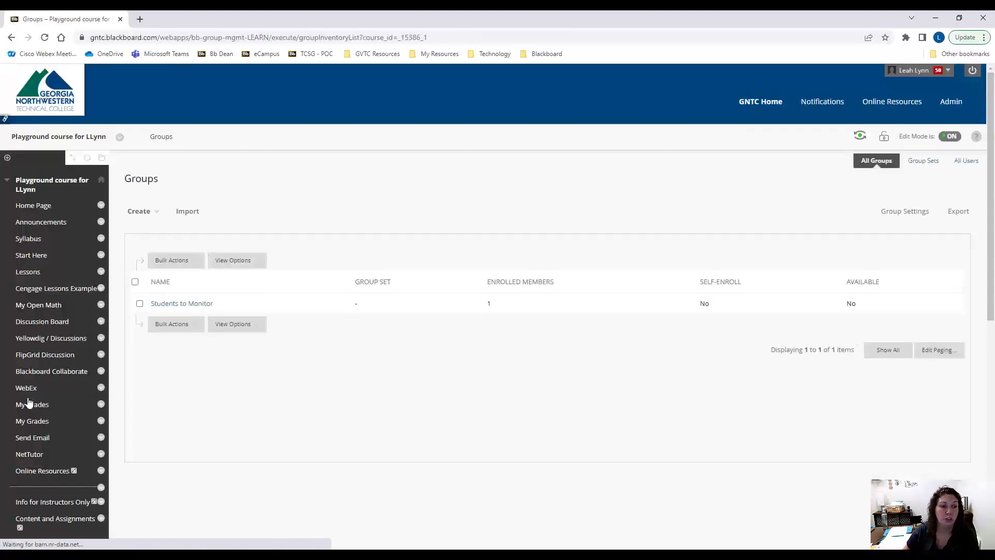
click(152, 215)
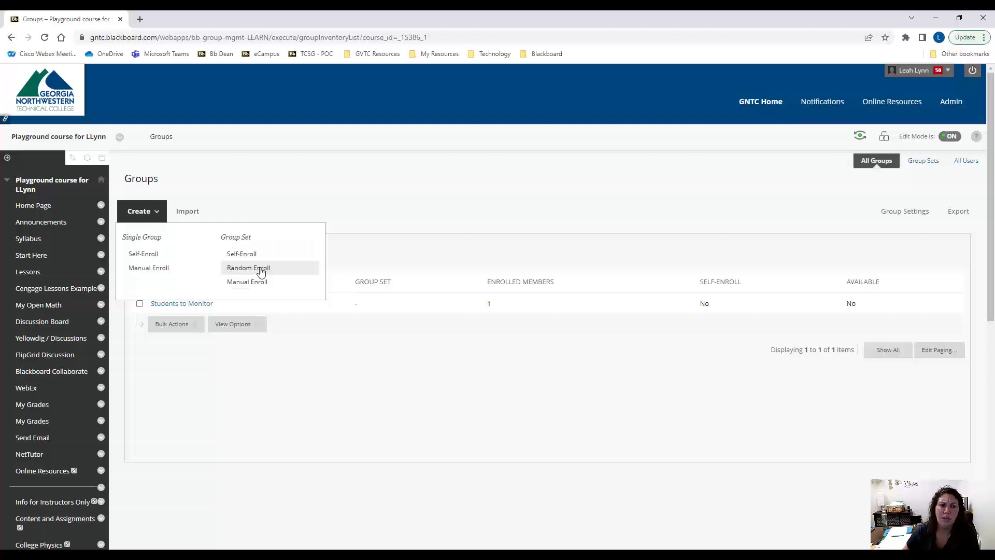
click(261, 271)
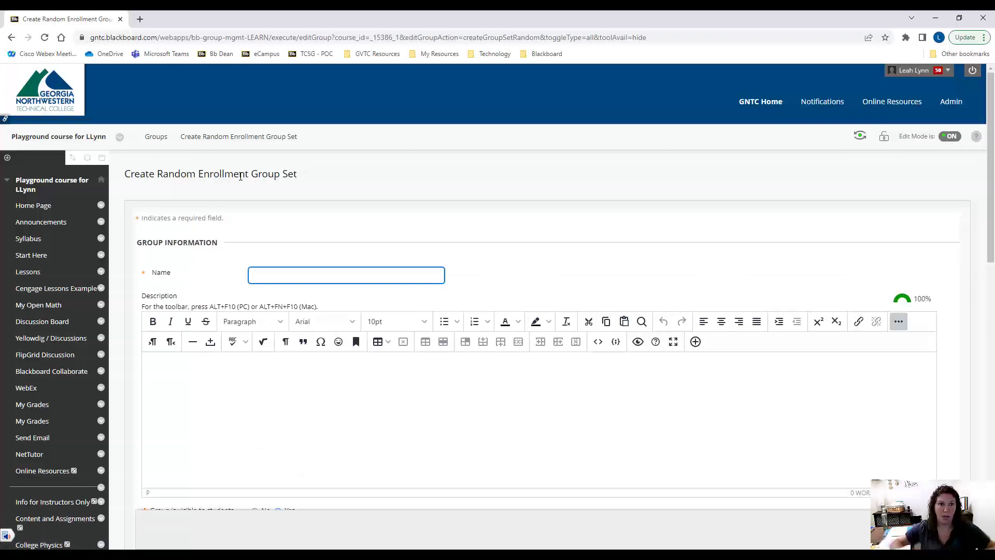
Name the random enrollment group set "Week 1 Wiki Group"
scroll(262, 176, down, 1)
click(274, 225)
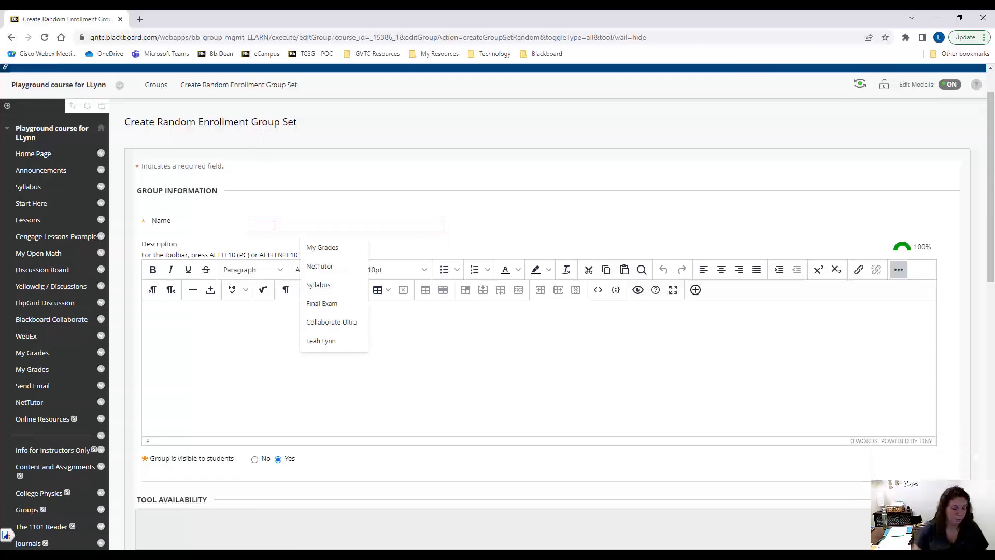
text(Week 1 )
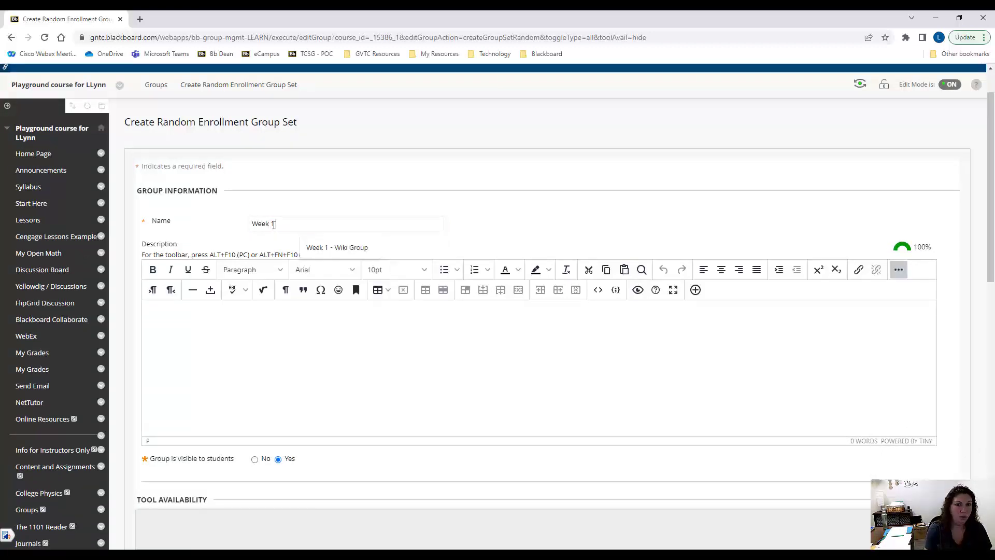
text(Wiki )
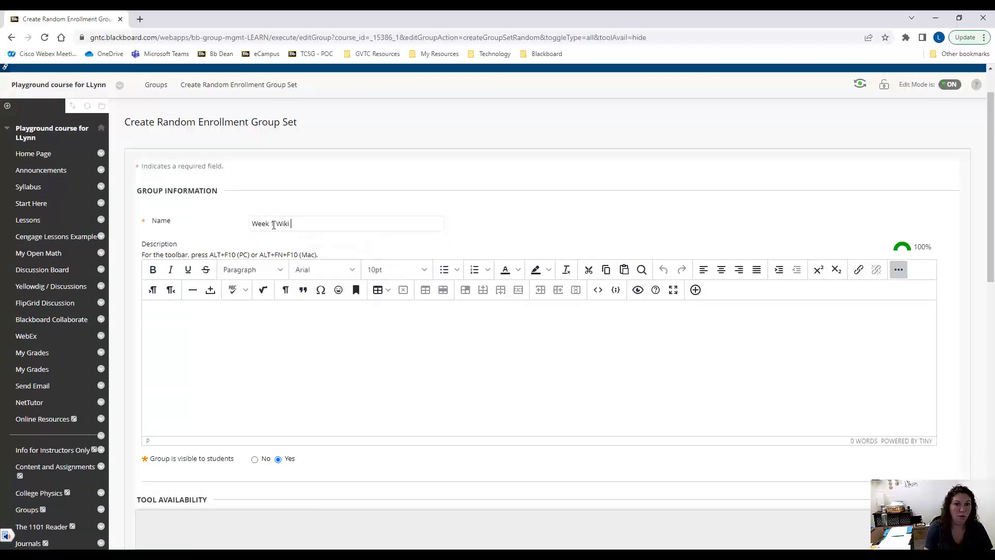
text(Group)
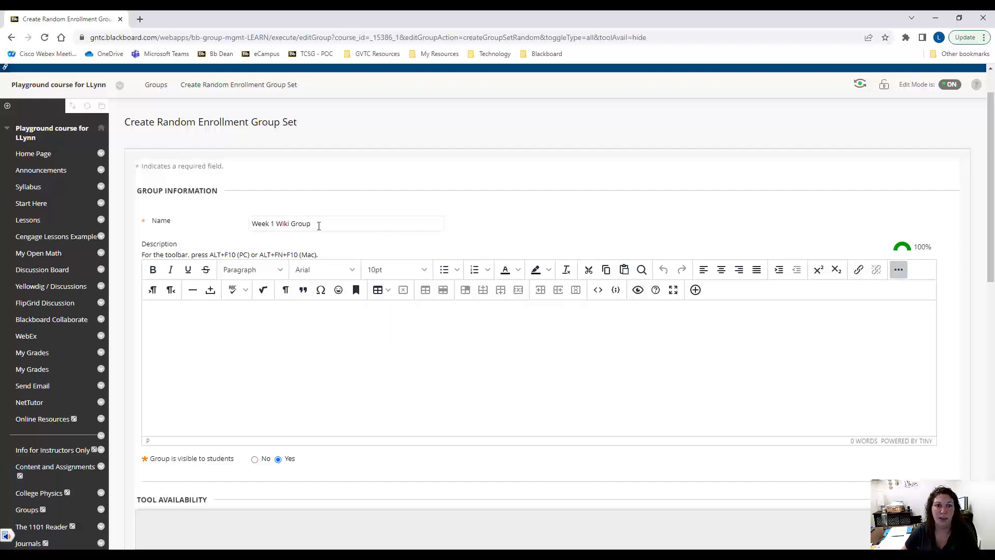
Turn off every group tool except Wikis: Discussion Board, Email, File Exchange, Academic Materials, Blackboard Collaborate Ultra, Content Market Tools, Blogs and Journals
scroll(316, 224, down, 1)
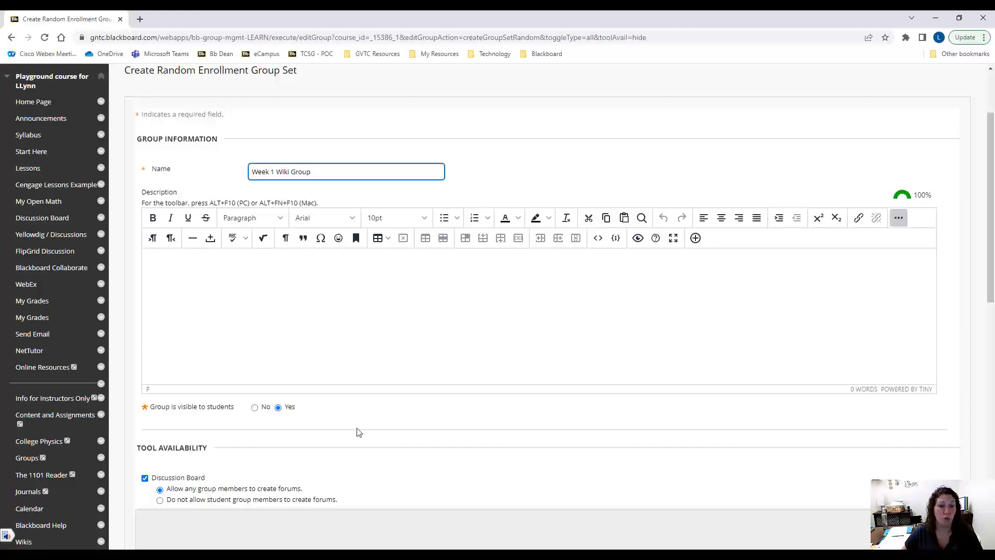
scroll(282, 315, down, 2)
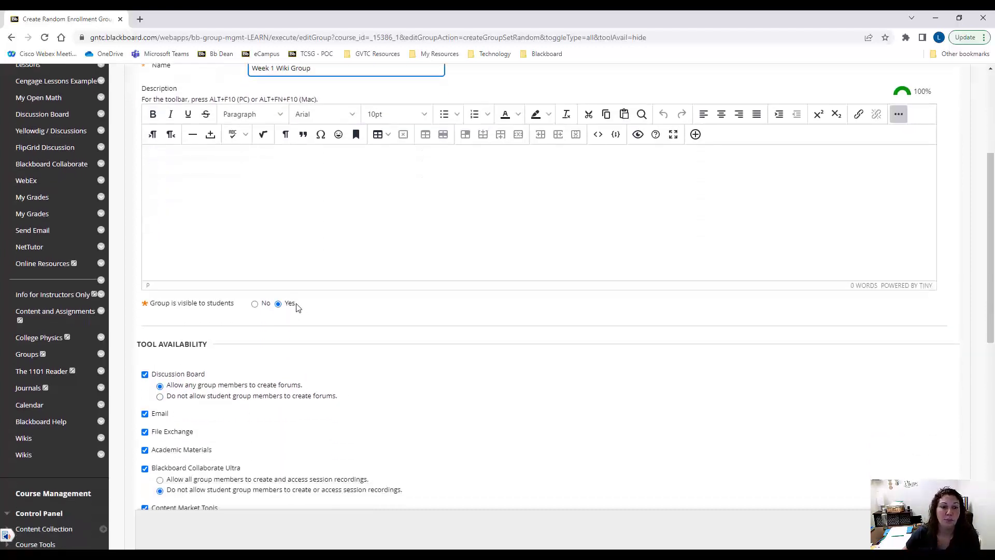
scroll(386, 355, down, 3)
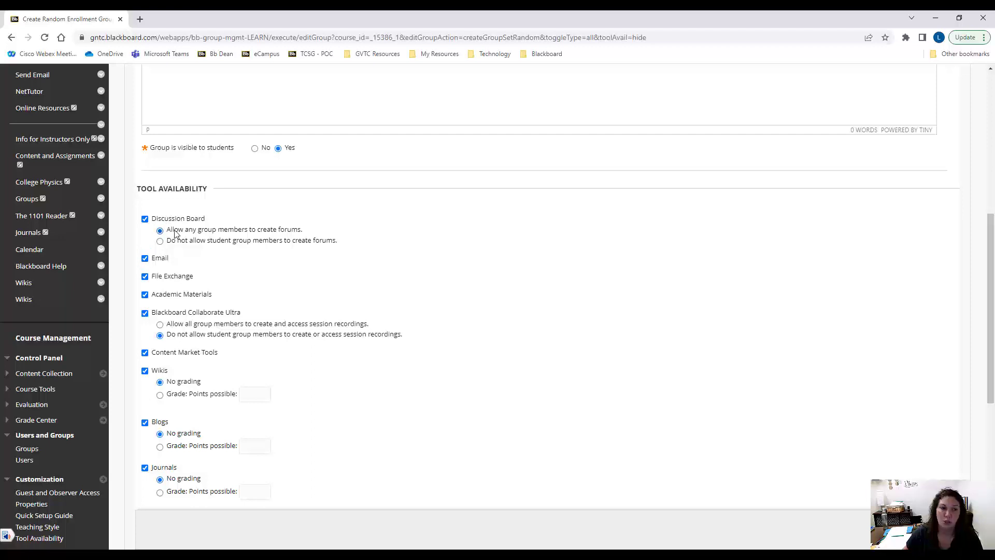
scroll(176, 373, down, 1)
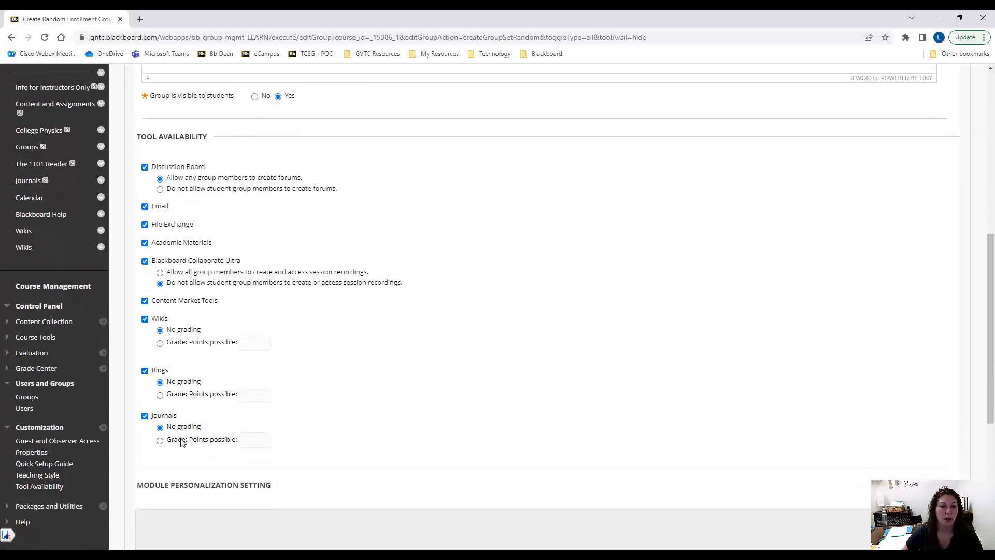
click(145, 167)
click(144, 207)
click(145, 225)
click(144, 242)
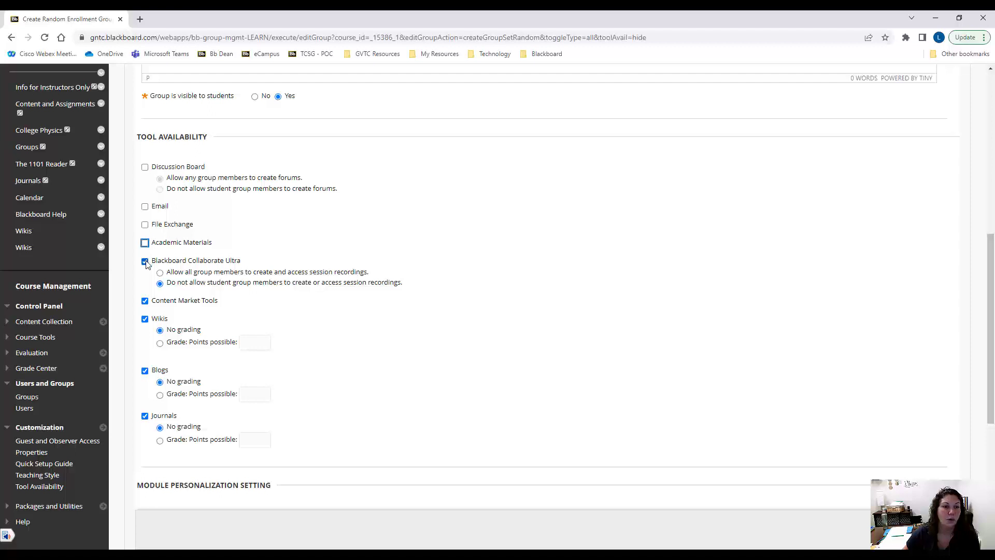
click(145, 261)
click(144, 301)
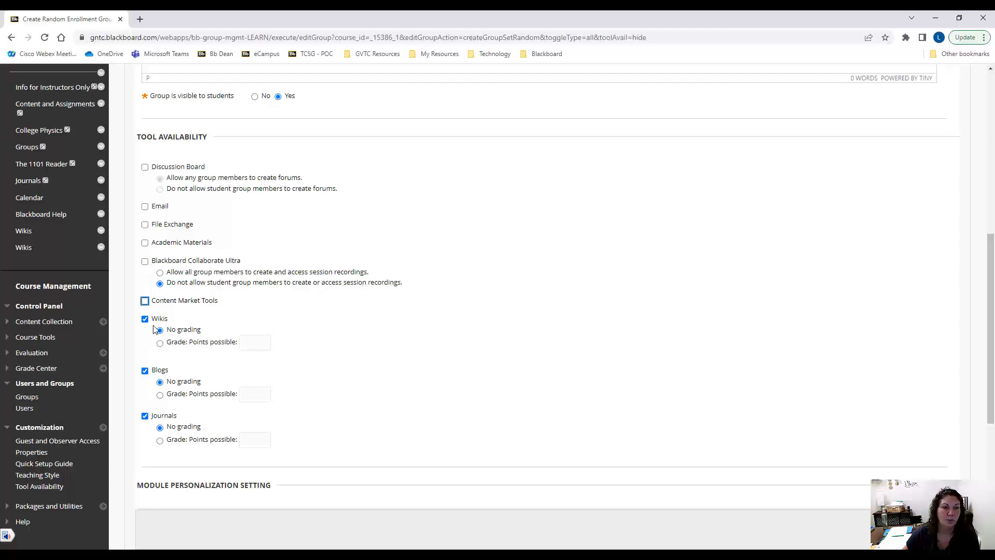
click(144, 370)
click(145, 416)
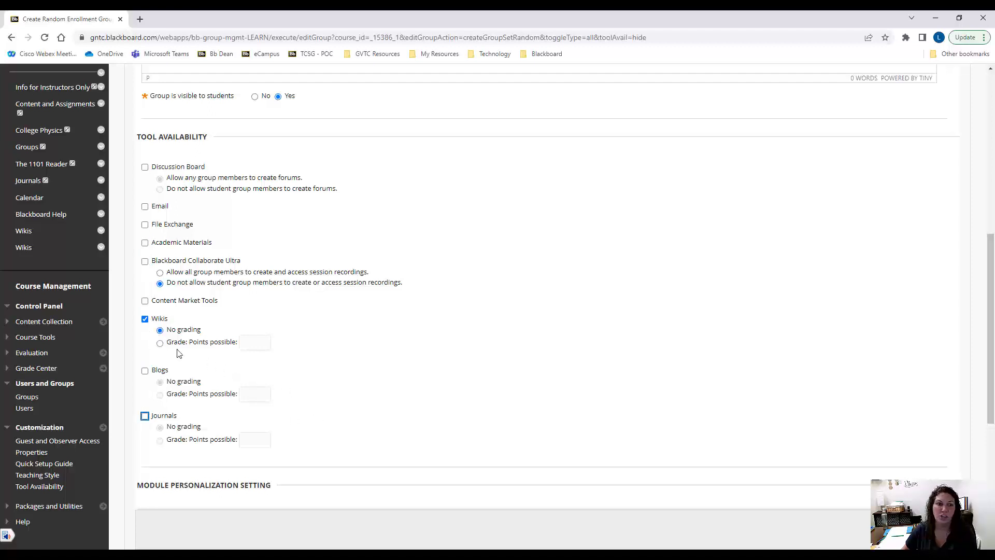
Make the group wiki graded with 100 points possible and show participants in "needs grading" status after every 2 pages saved
click(159, 343)
click(252, 344)
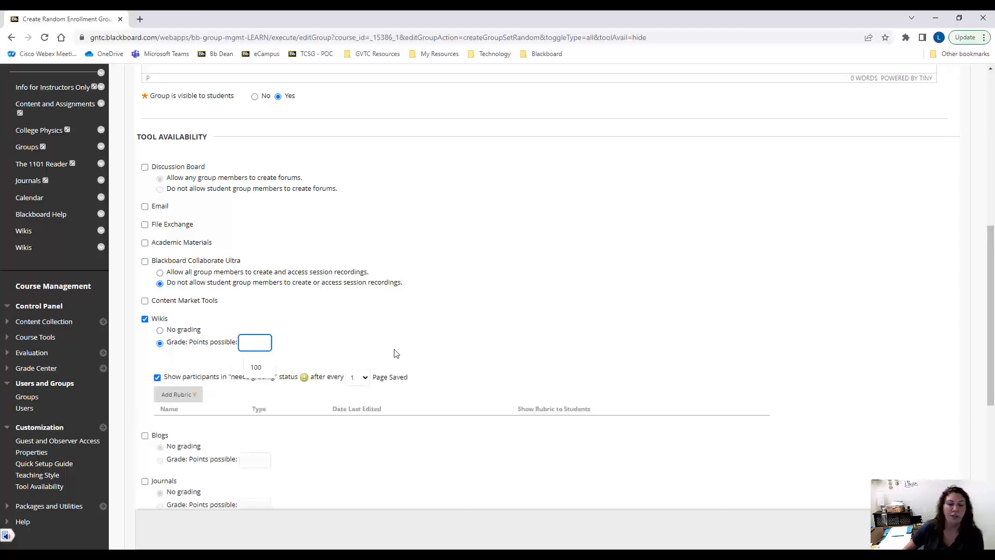
text(100)
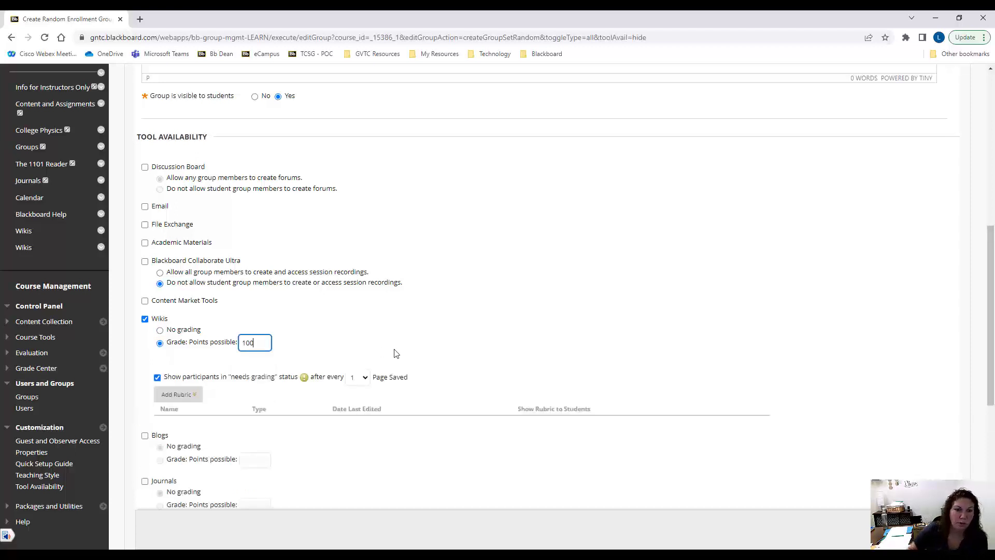
click(396, 353)
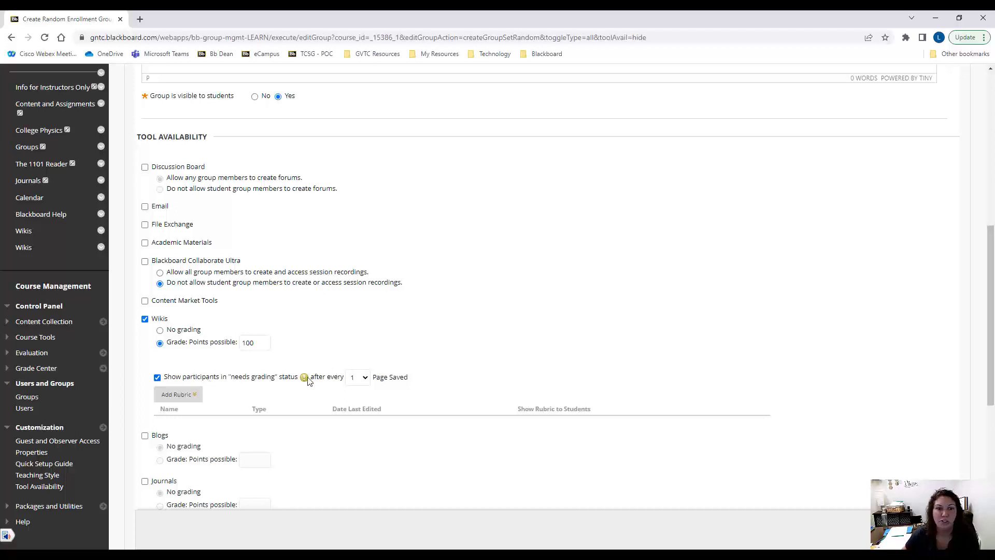
click(364, 378)
click(353, 197)
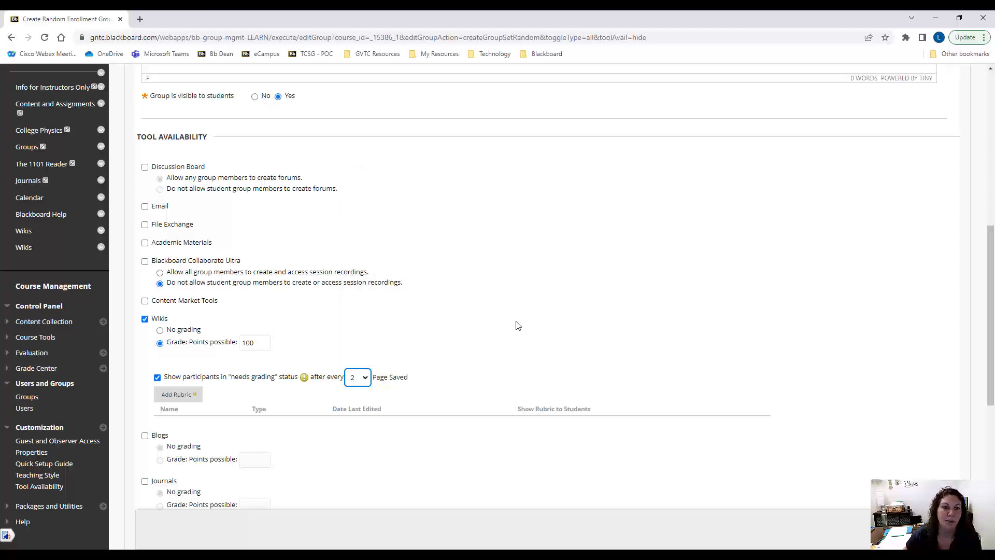
Set the group wiki to show participants in "needs grading" status after every 1 page saved
scroll(518, 325, down, 1)
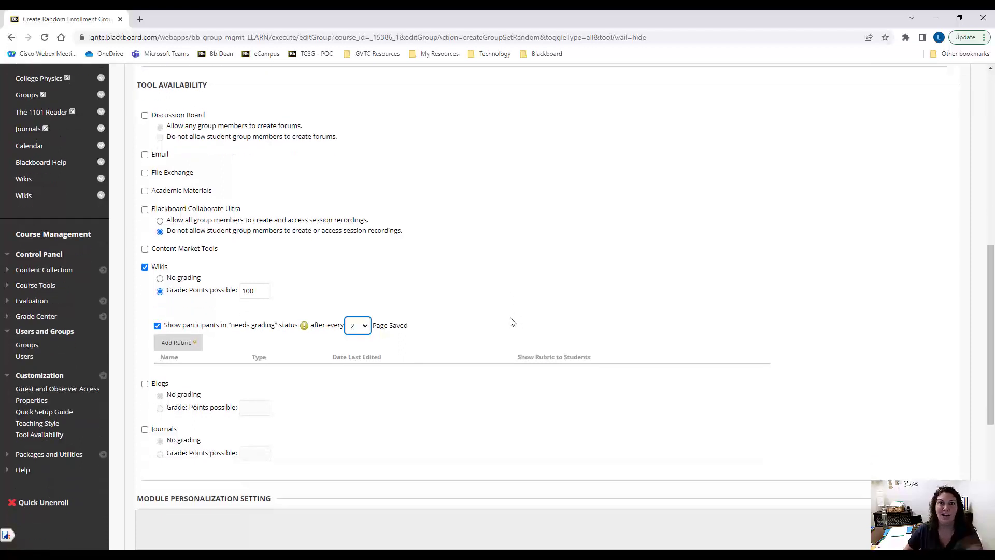
click(364, 326)
click(353, 349)
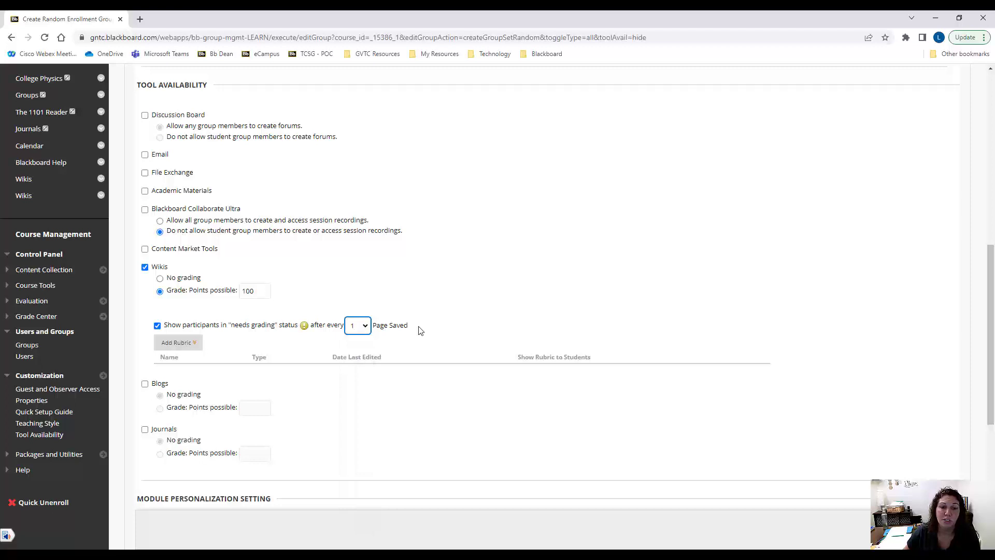
click(462, 309)
scroll(464, 307, down, 3)
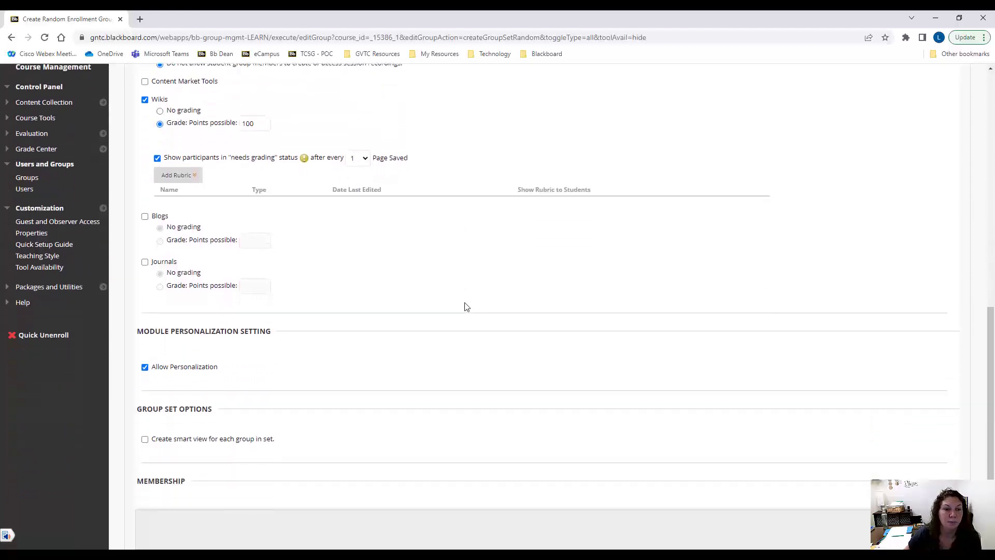
Check the smart view option for the group set and the views listed under the Grade Center
scroll(464, 306, down, 3)
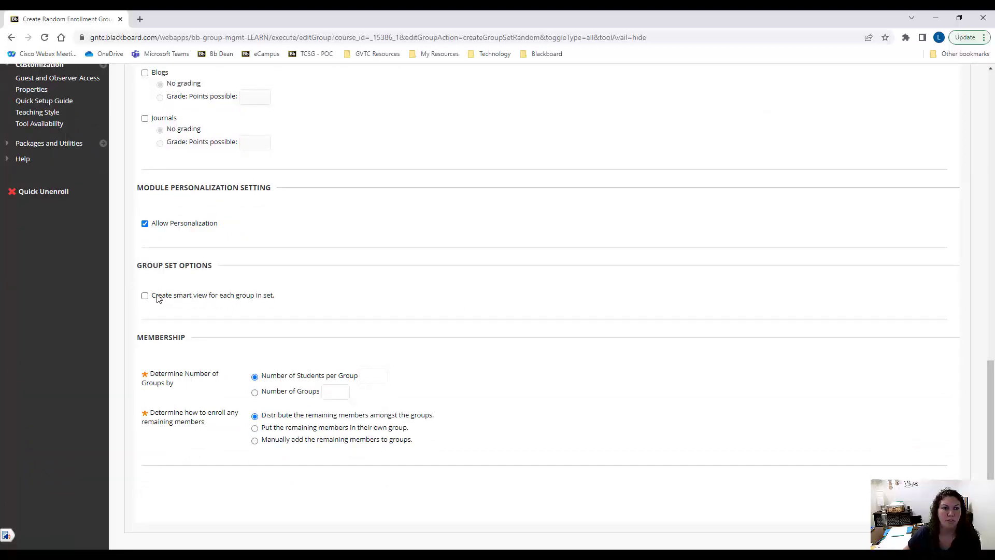
scroll(85, 265, up, 4)
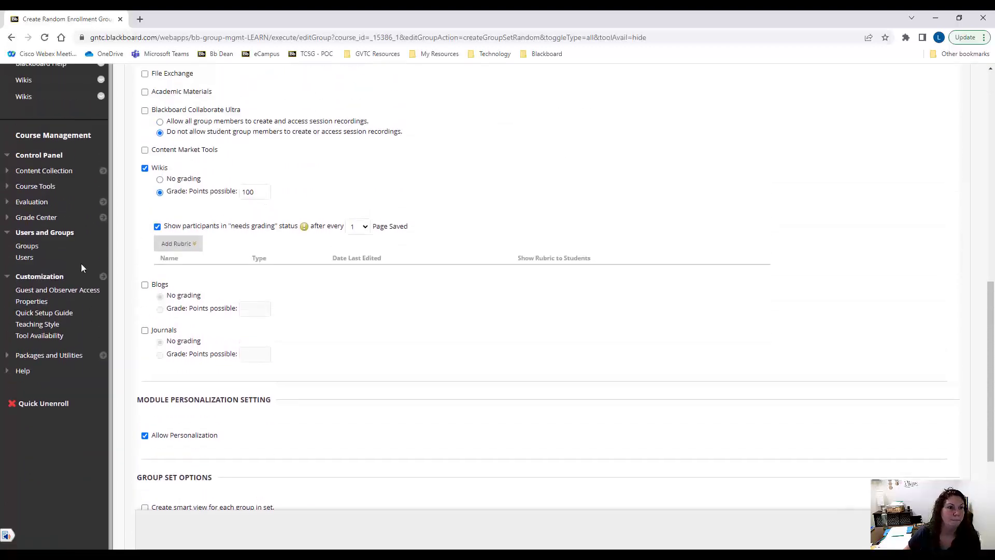
click(15, 217)
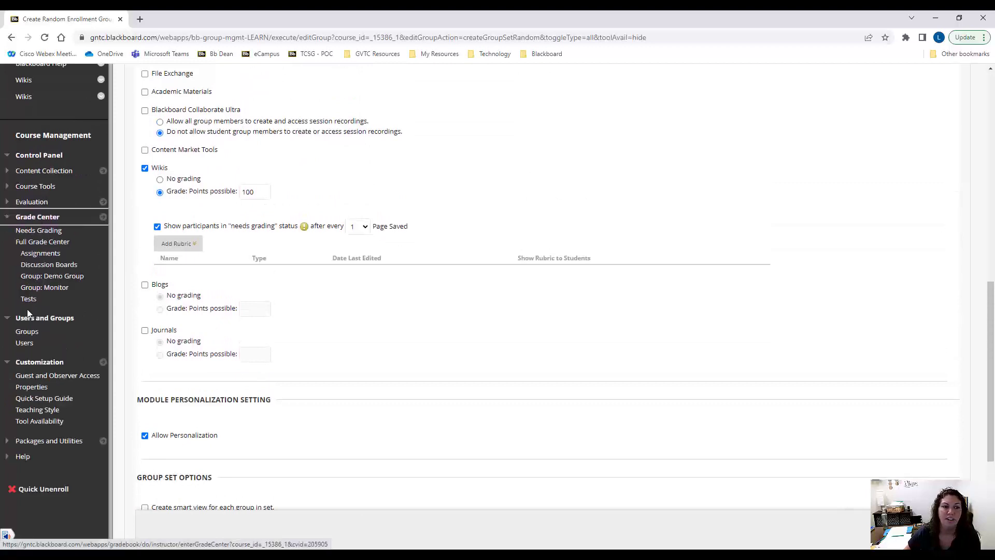
click(10, 220)
Determine membership by number of groups, clearing the students per group value and entering 5 groups
scroll(215, 373, down, 2)
scroll(189, 407, down, 1)
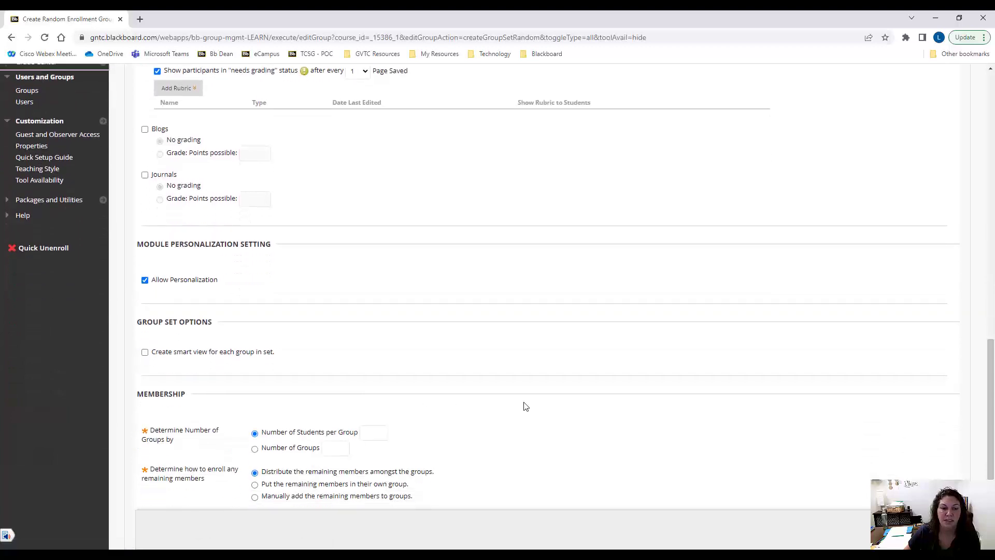
scroll(524, 406, down, 1)
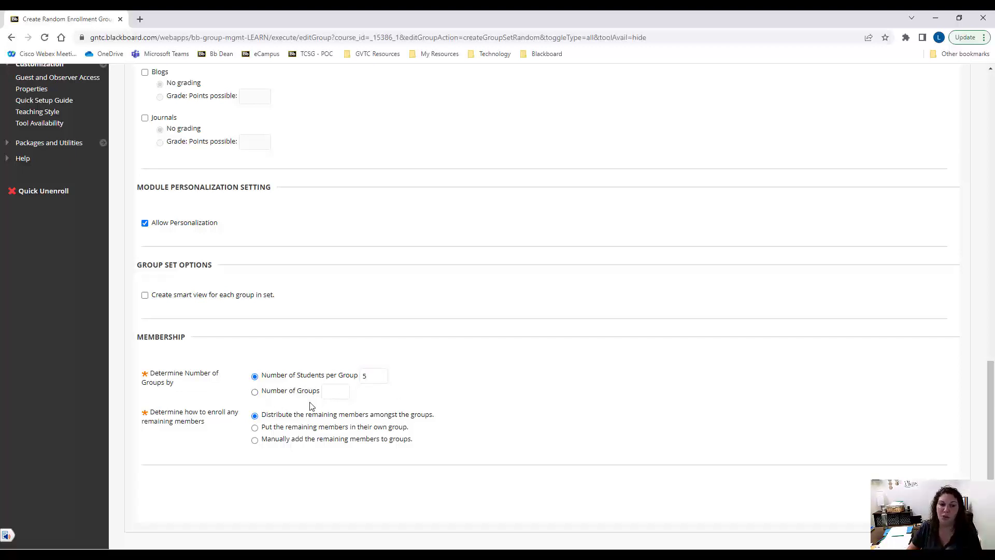
click(254, 391)
click(331, 392)
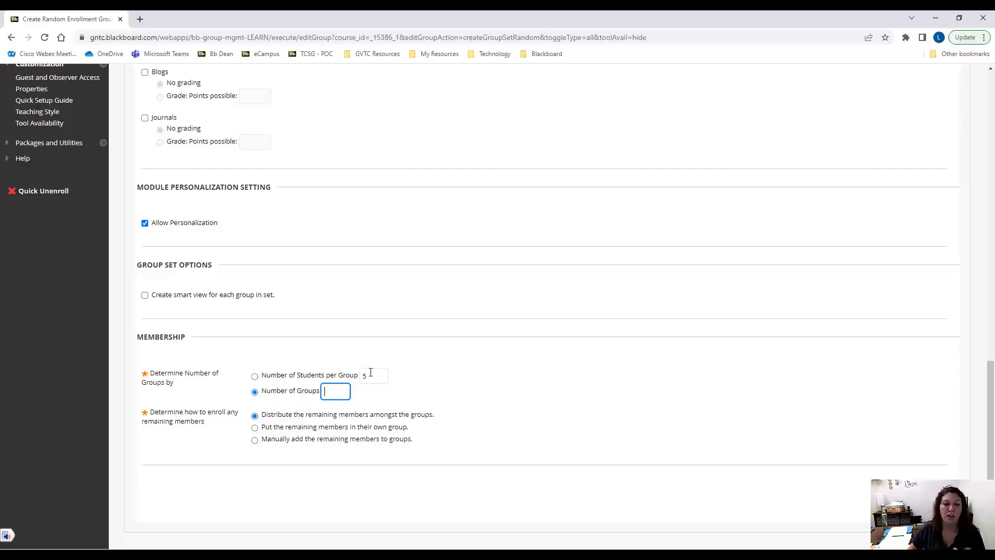
drag(369, 374, 355, 379)
key(BackSpace)
click(329, 391)
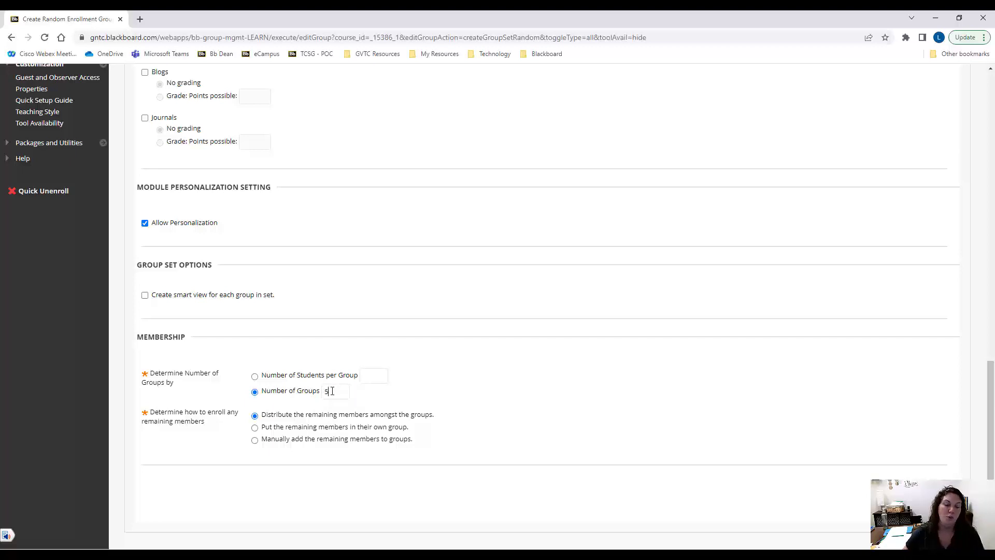
click(332, 390)
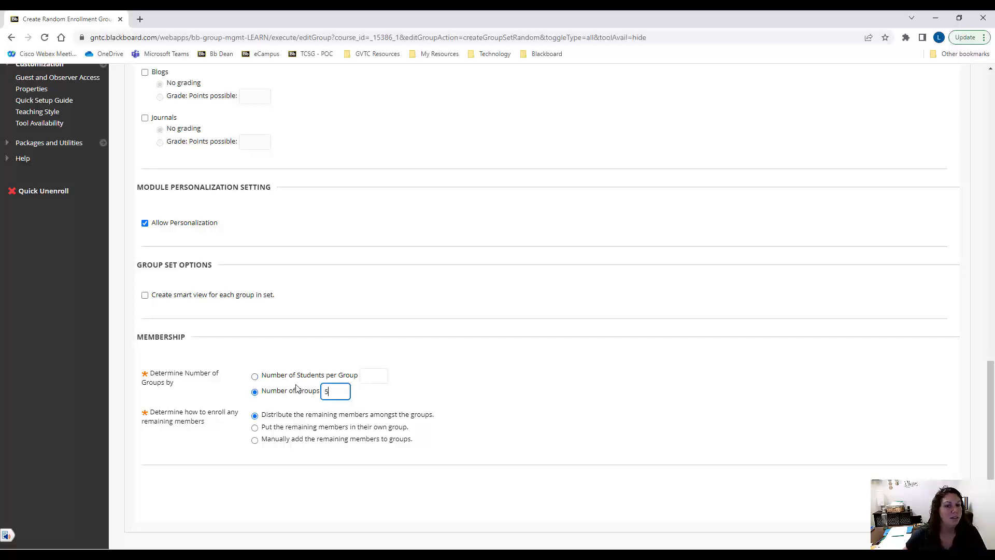
click(329, 386)
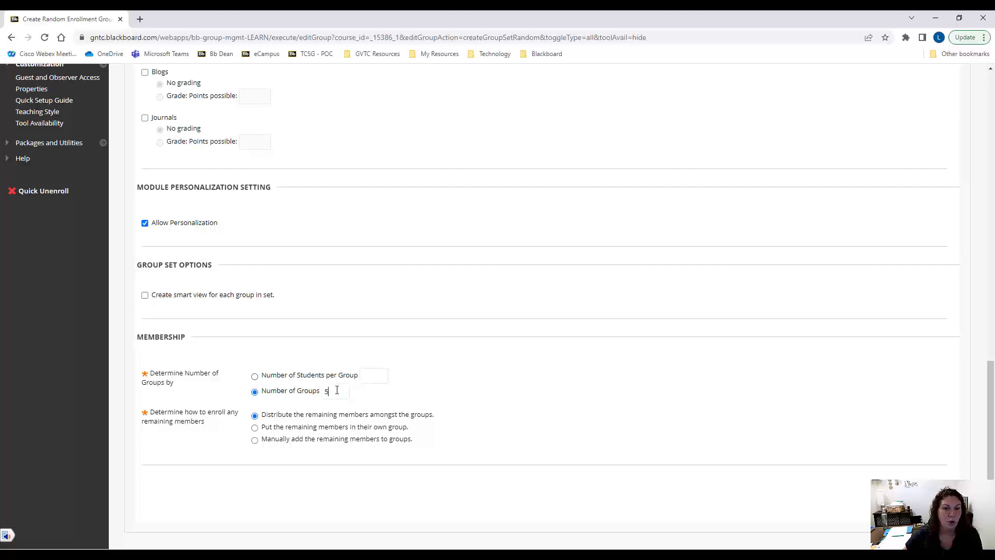
Set the number of groups to 4 and submit the random enrollment group set
double_click(325, 391)
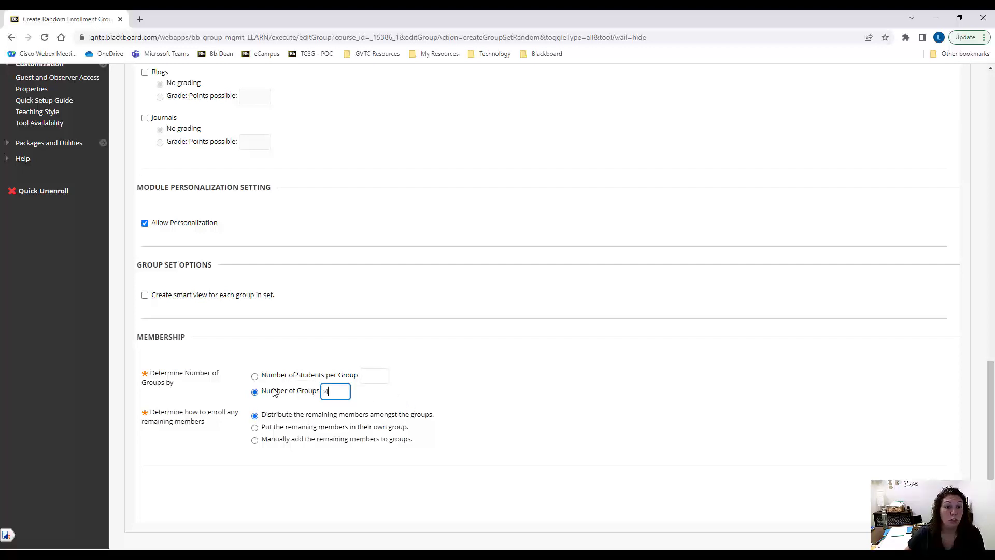
click(333, 388)
click(329, 388)
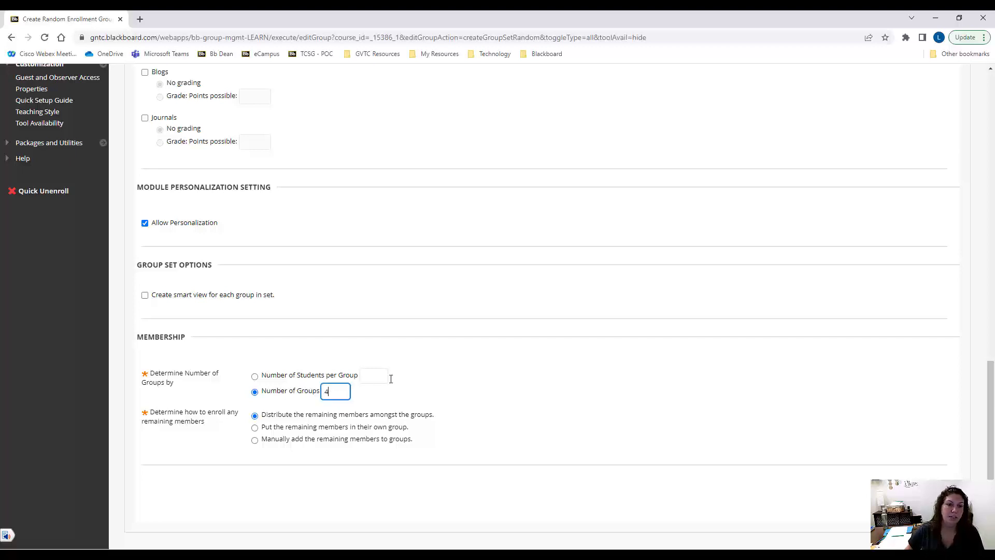
drag(283, 420, 444, 422)
click(447, 419)
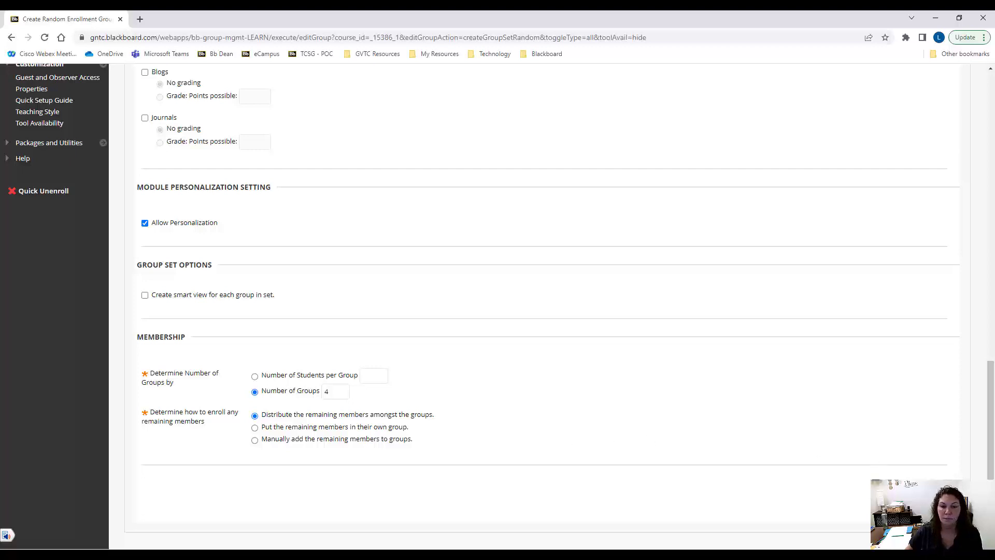
click(936, 497)
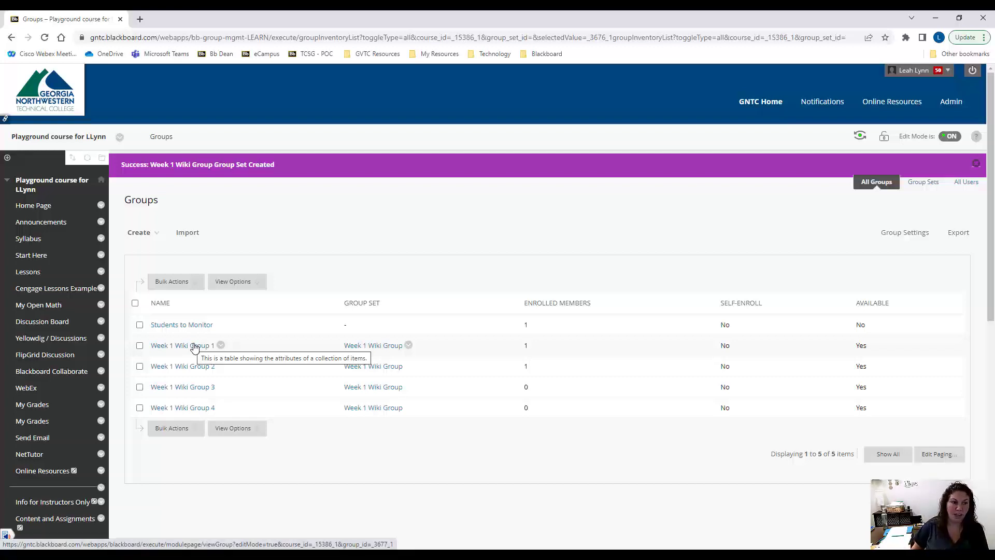
Review the list of Week 1 wiki groups on the Groups page, including the group creation options
scroll(46, 376, down, 4)
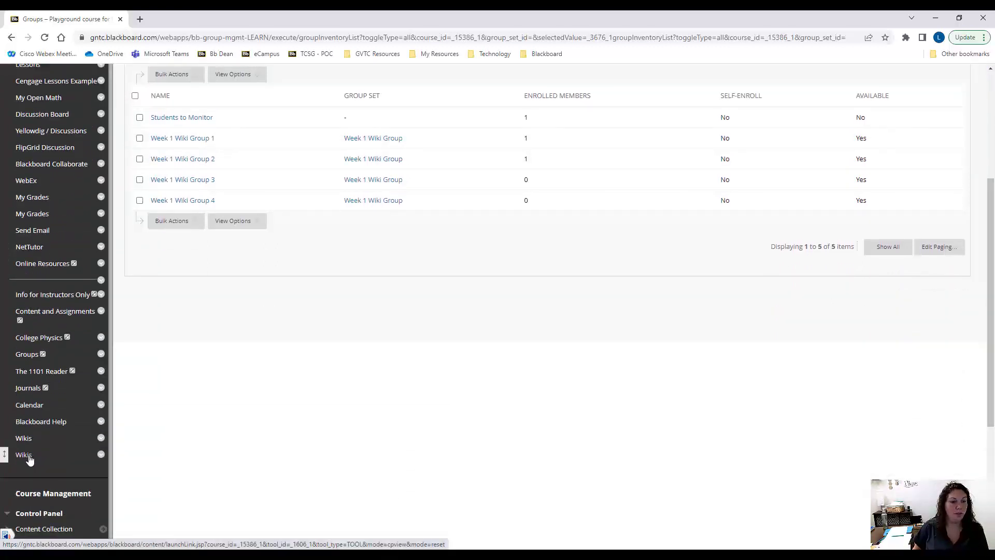
scroll(223, 424, up, 1)
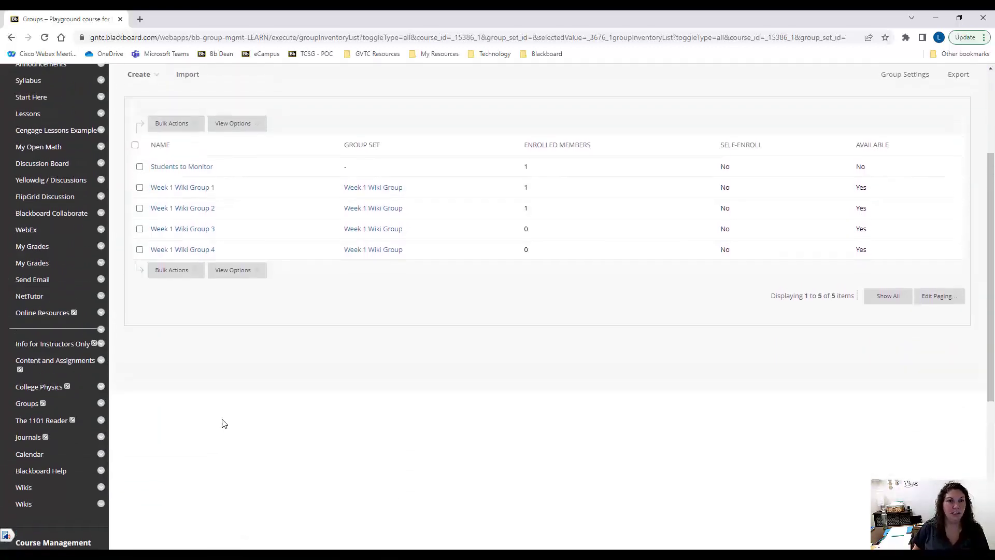
scroll(220, 423, up, 1)
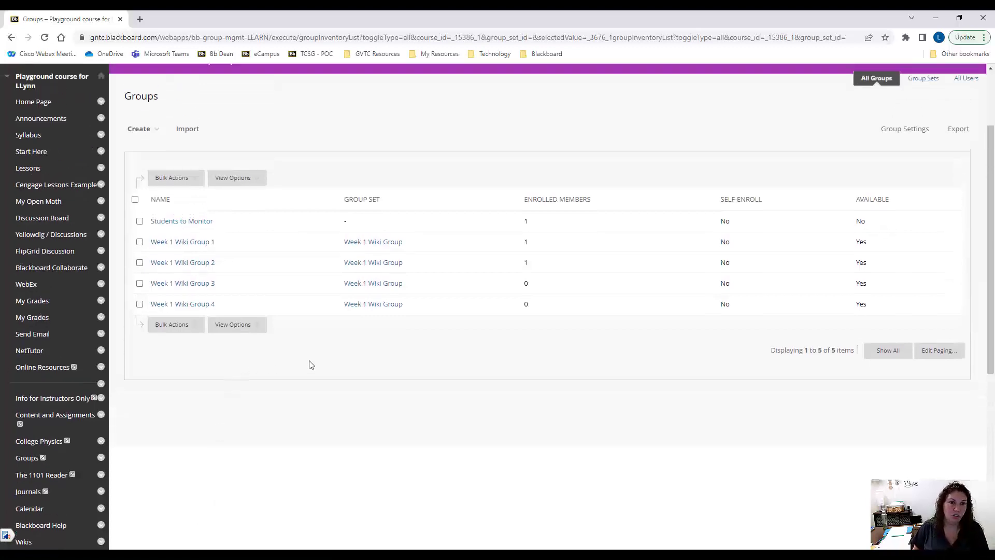
scroll(330, 389, up, 1)
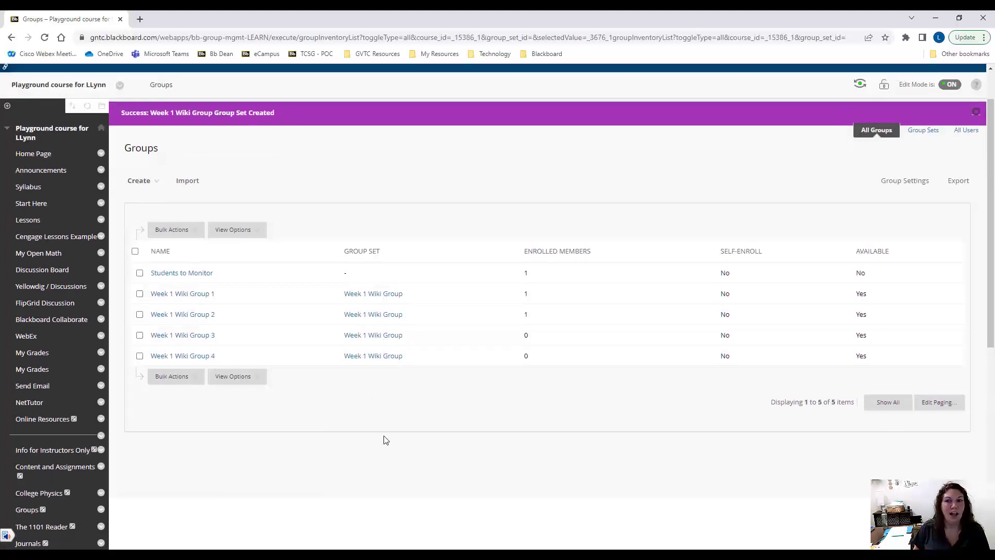
scroll(385, 439, up, 1)
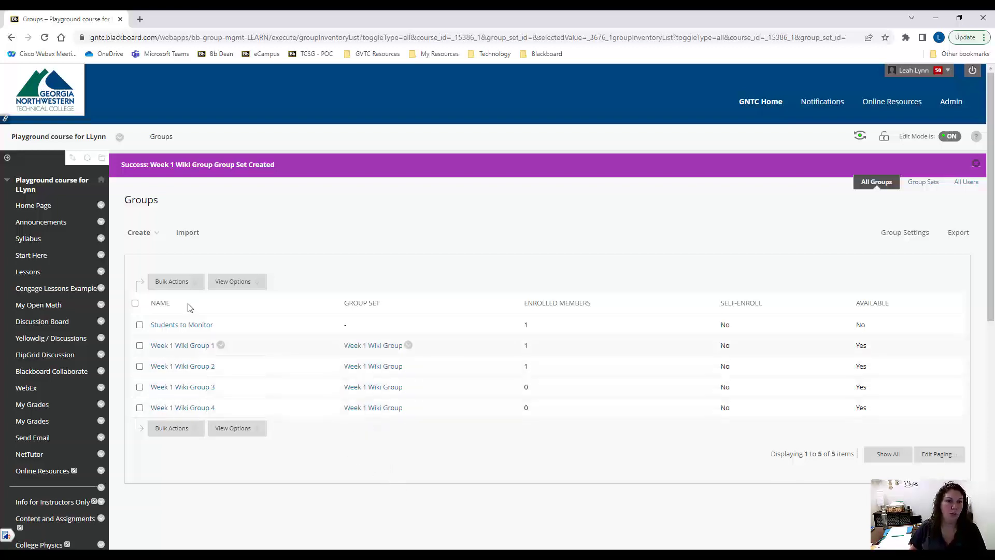
click(145, 233)
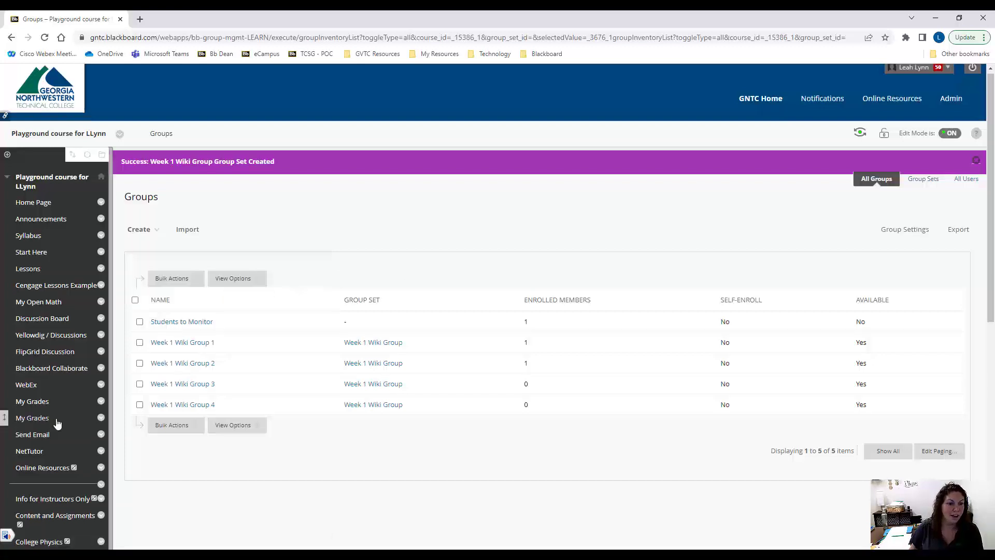
Open the course's Wikis page, which covers both course and group wikis
scroll(57, 424, down, 1)
scroll(57, 424, down, 3)
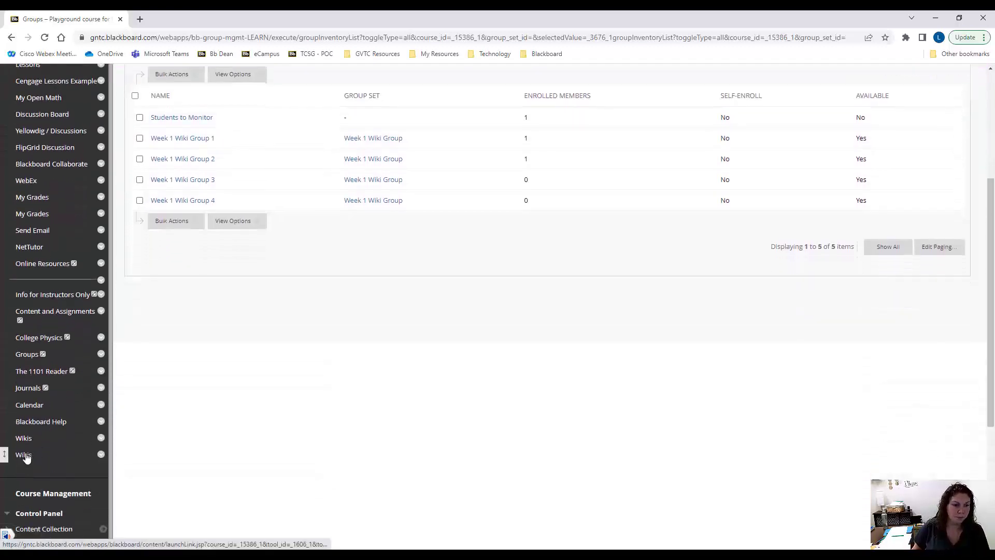
click(25, 455)
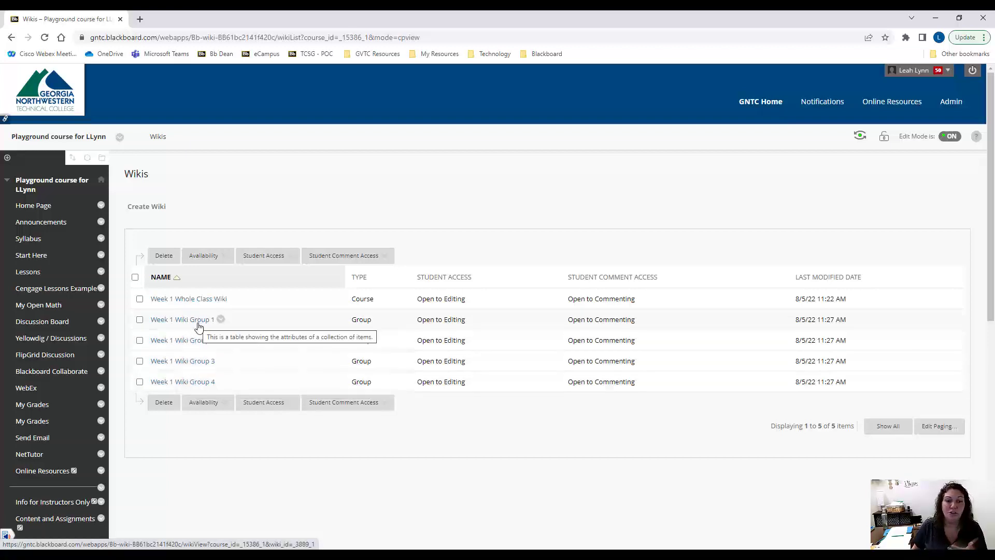
Examine the instructions in the Week 1 Whole Class Wiki's properties and return to the wiki list without saving
click(232, 299)
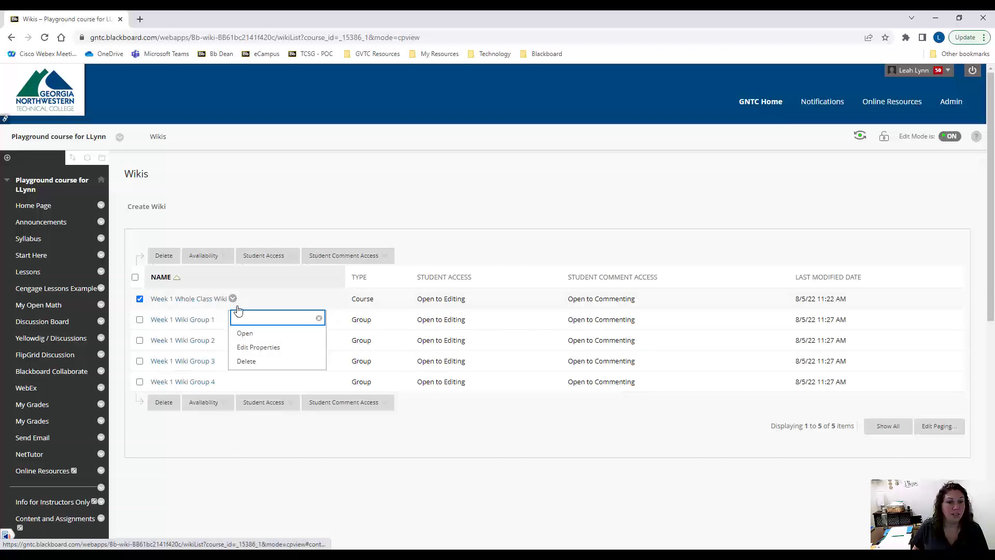
click(256, 348)
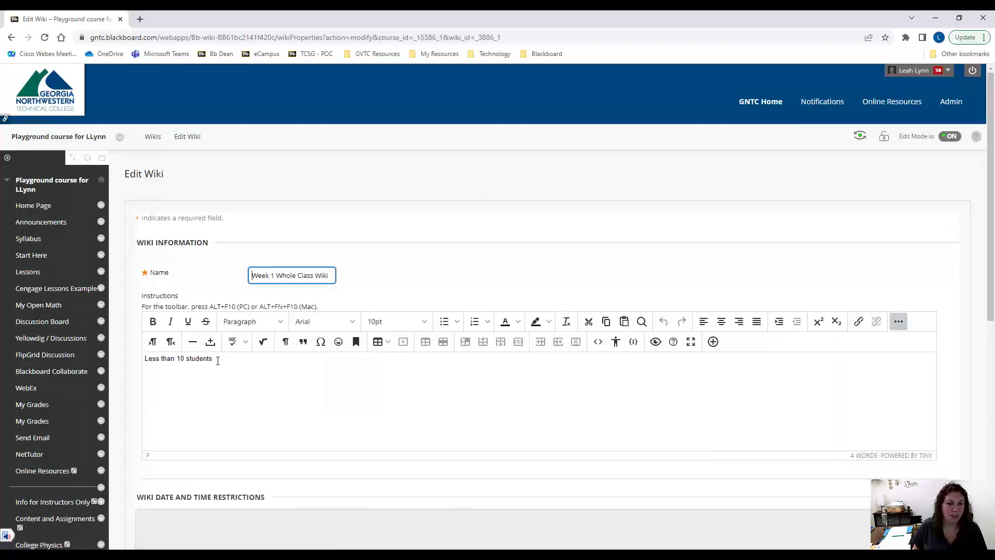
drag(218, 359, 144, 358)
click(229, 371)
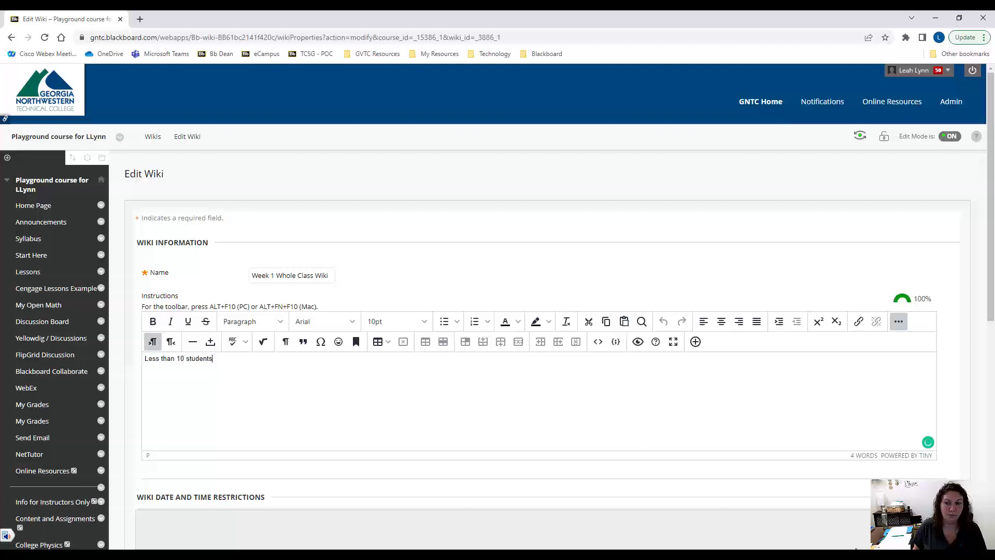
key(alt+Left)
Enter "Week 1 wiki instructions." as the instructions of Week 1 Wiki Group 1, select the whole text and save the wiki
mouse_move(158, 324)
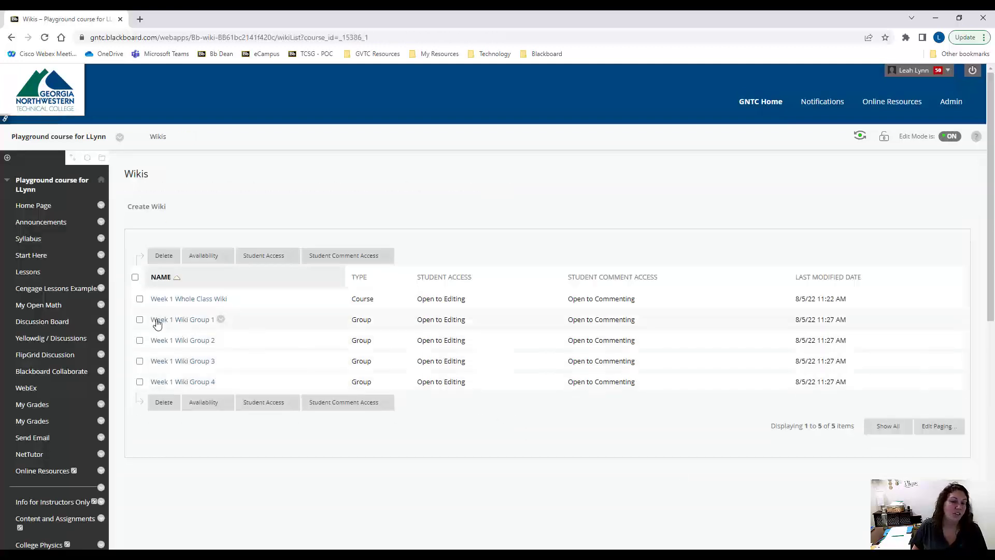
click(220, 320)
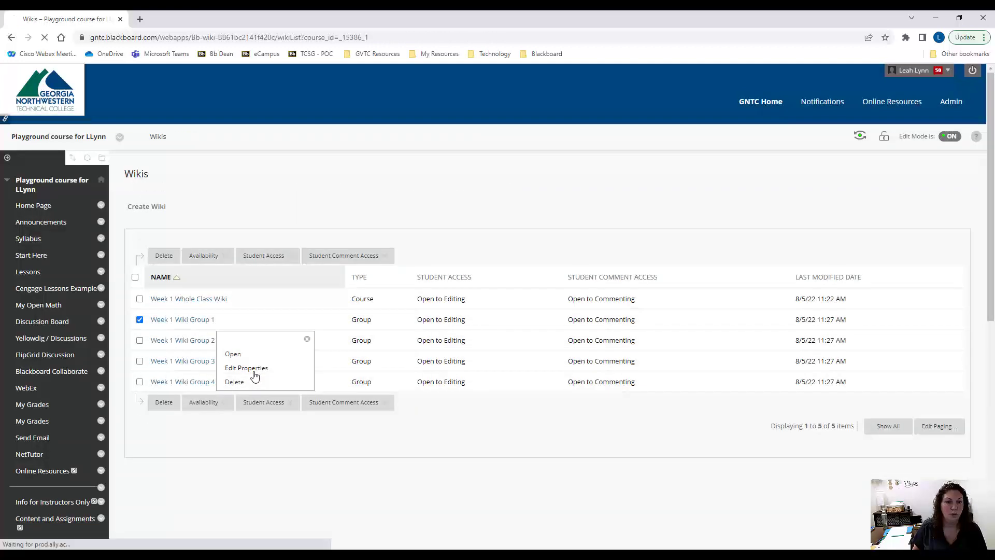
click(258, 369)
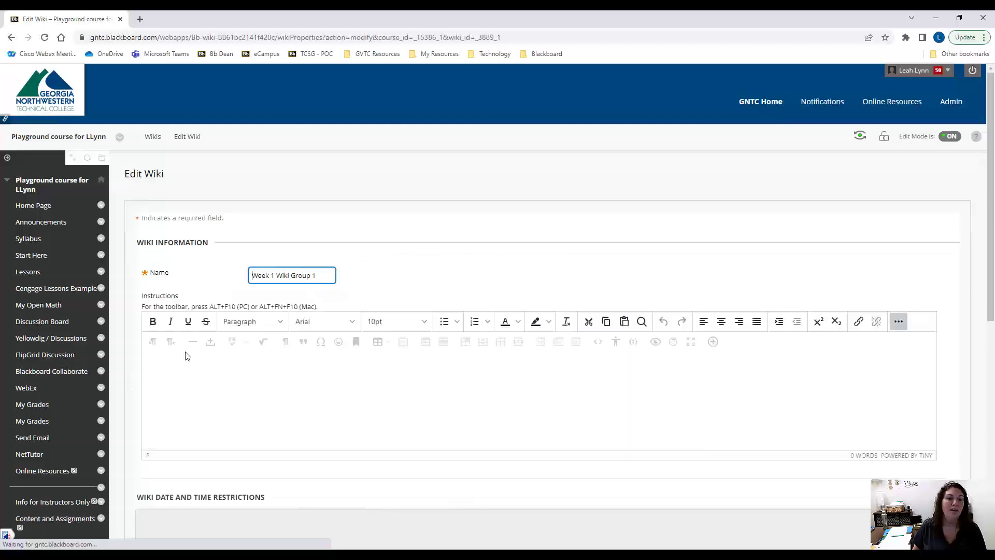
click(303, 371)
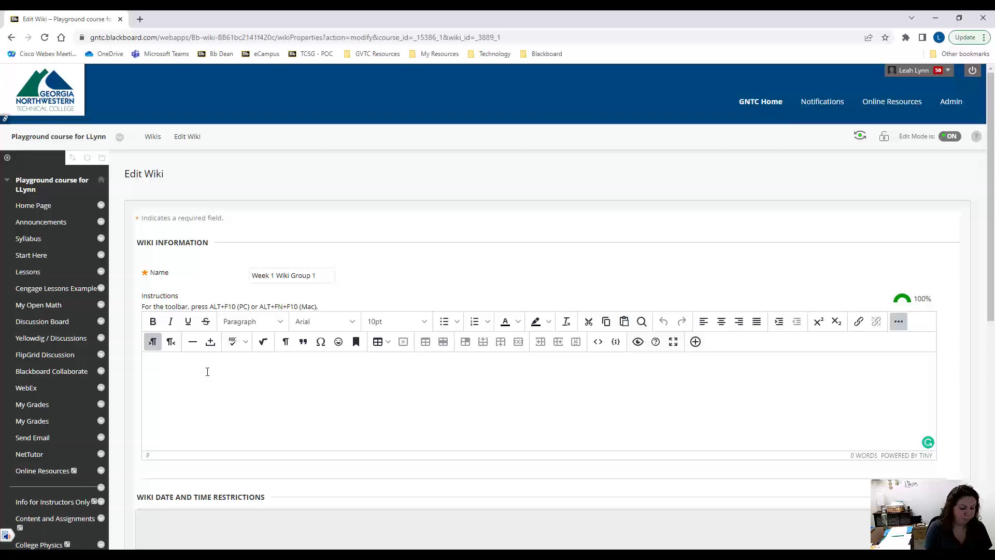
text(Week 1 wiki instructions.)
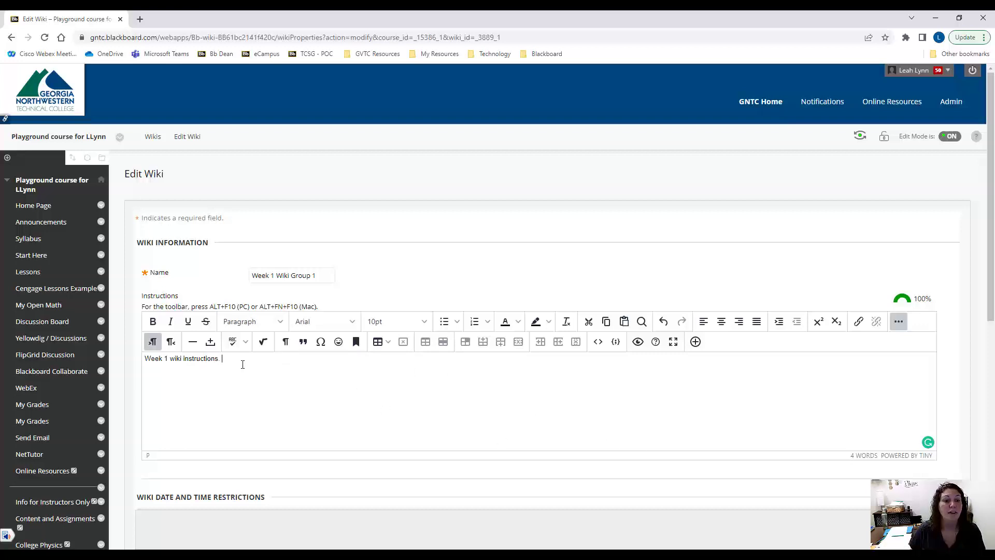
drag(243, 364, 129, 358)
key(ctrl+c)
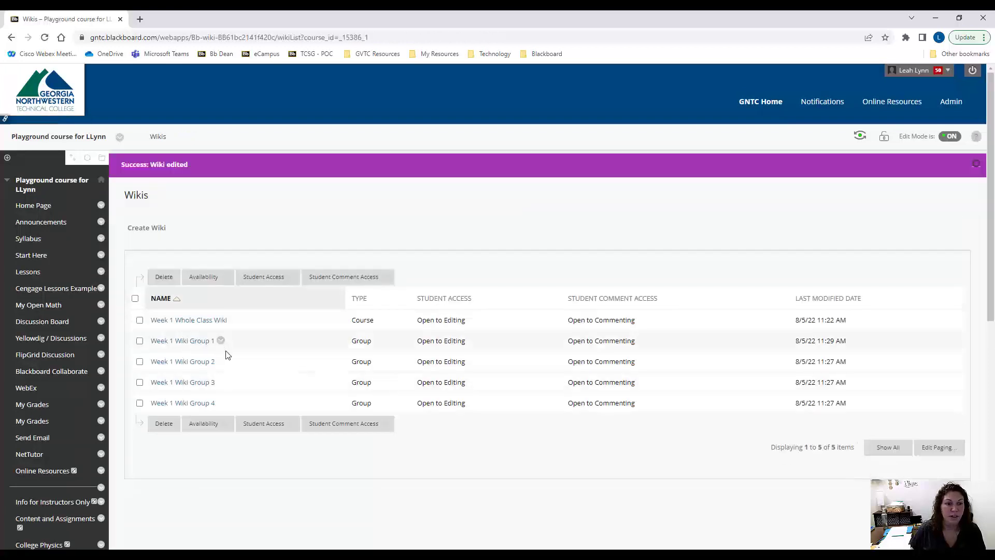
Paste "Week 1 wiki instructions." as the instructions of Week 1 Wiki Group 2 and save the wiki
click(221, 362)
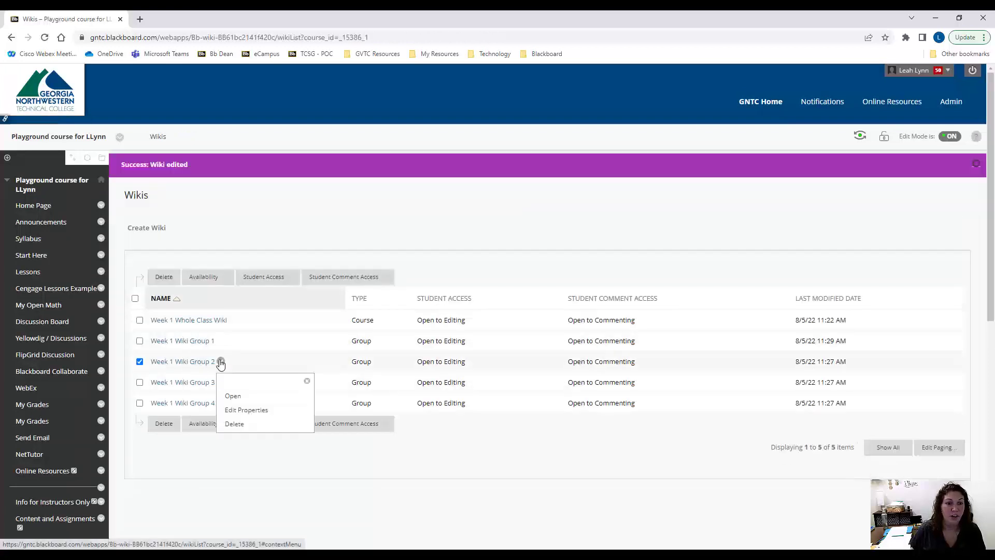
click(243, 409)
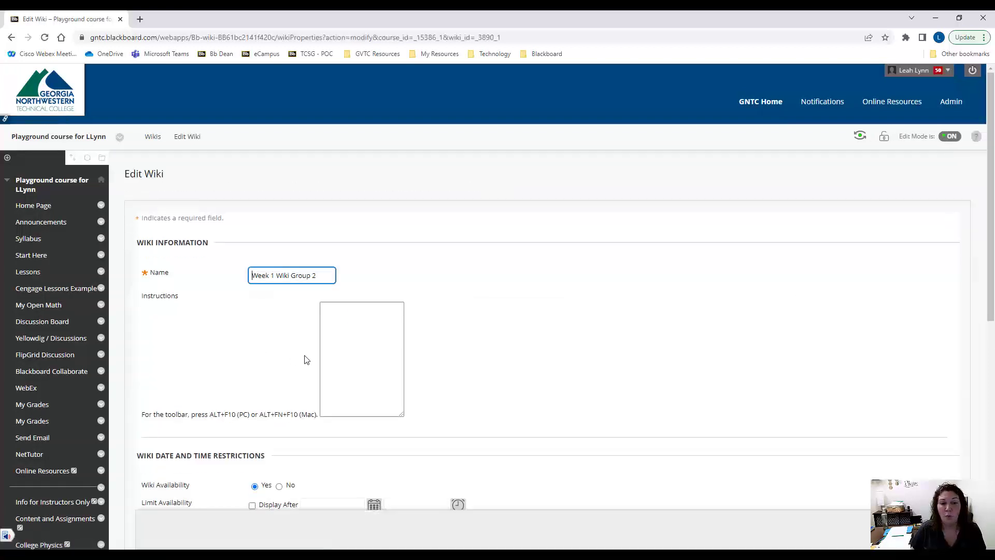
click(181, 364)
key(ctrl+v)
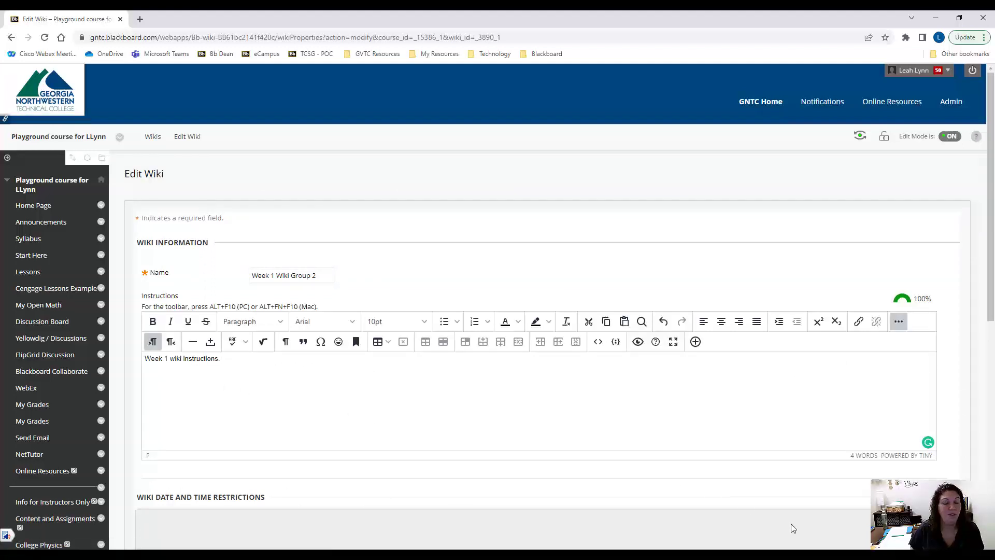
click(939, 527)
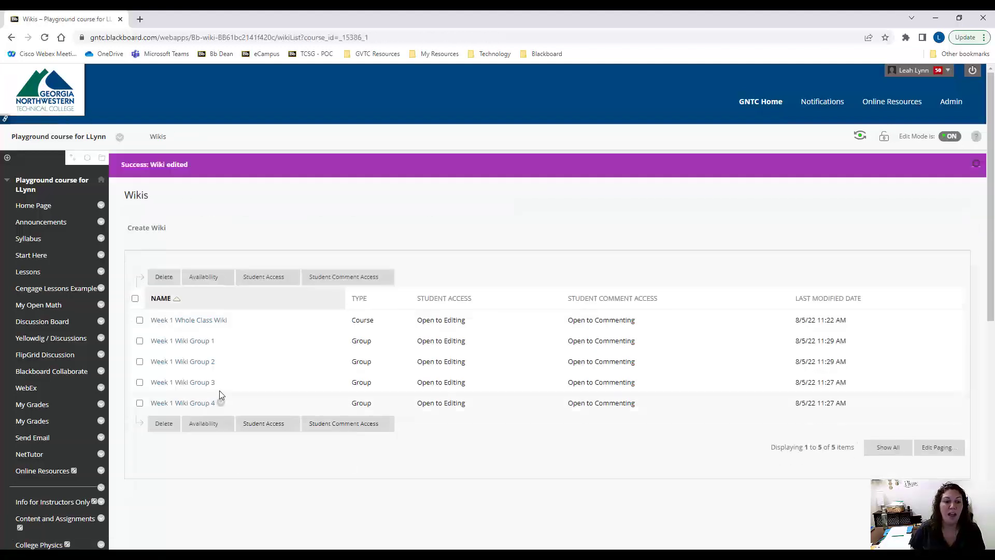
Add the same copied instructions to Week 1 Wiki Group 3 and Week 1 Wiki Group 4, saving each wiki
click(220, 383)
click(238, 432)
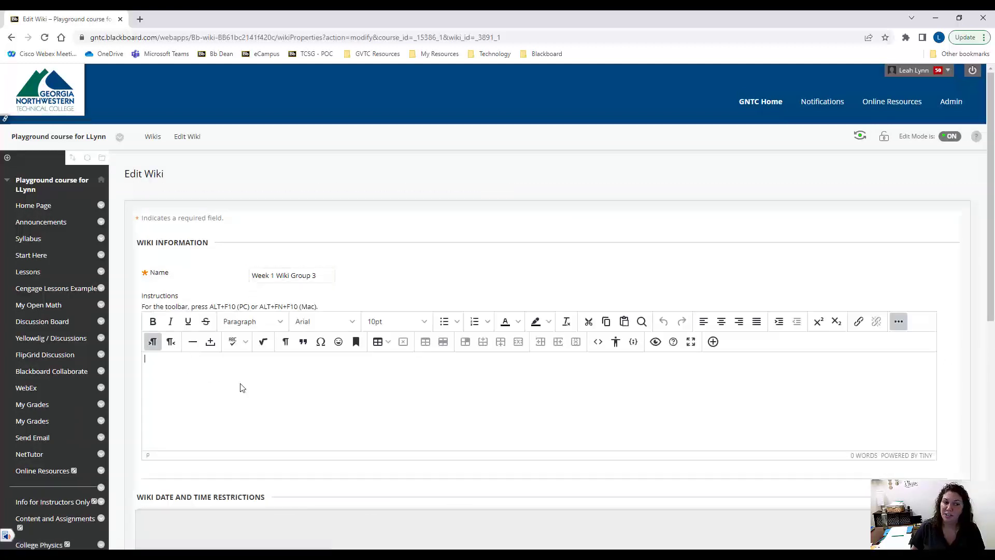
click(939, 527)
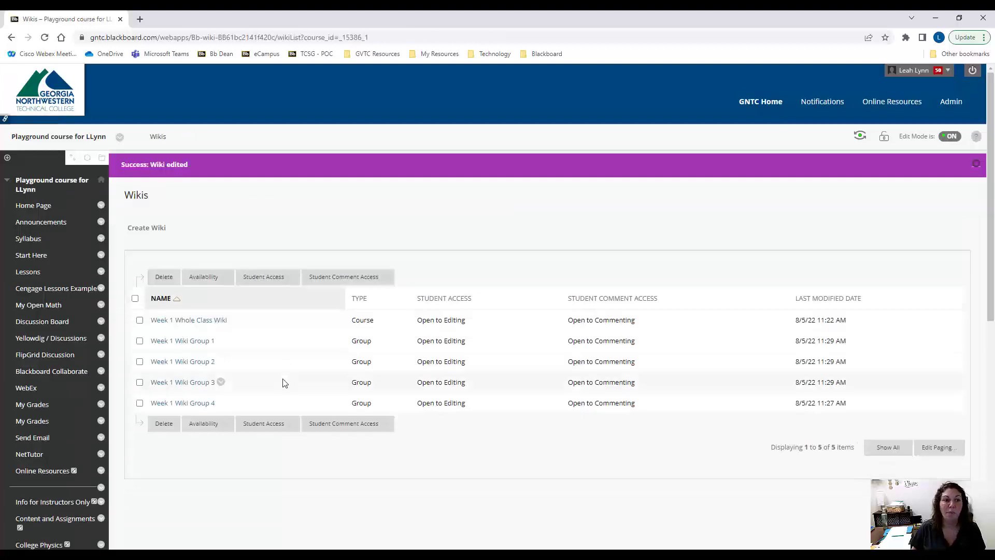
click(221, 403)
click(248, 451)
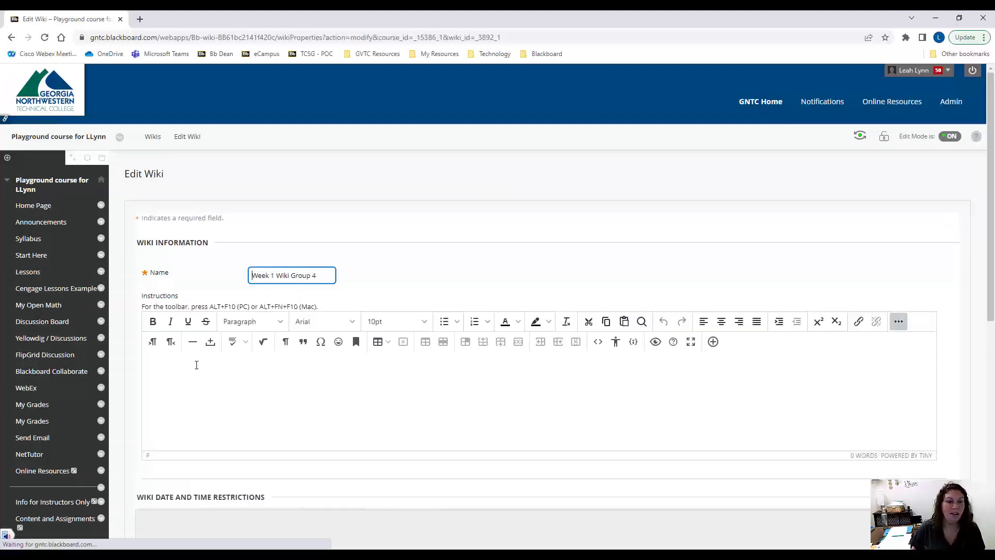
click(939, 528)
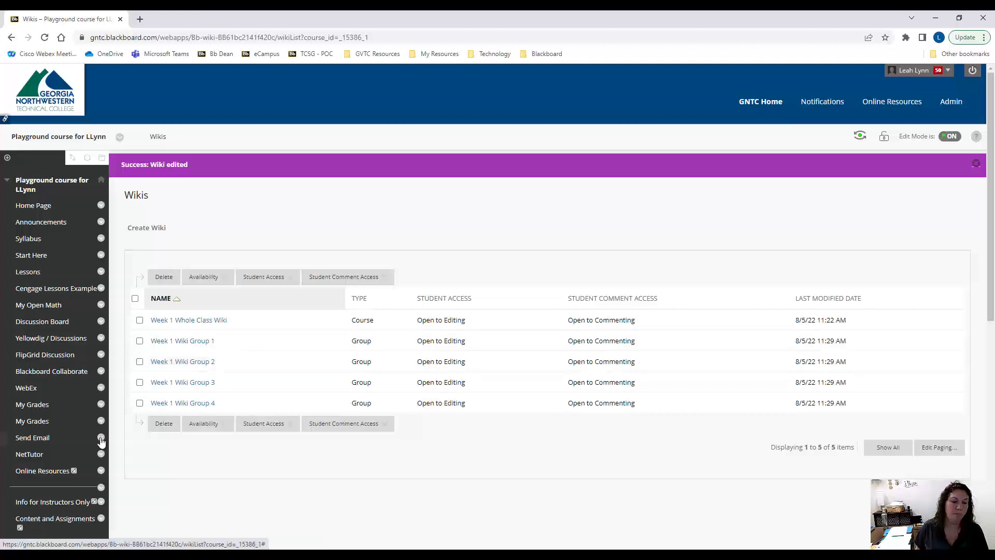
Open the Week 1 folder in the course's Lessons area
scroll(77, 399, down, 2)
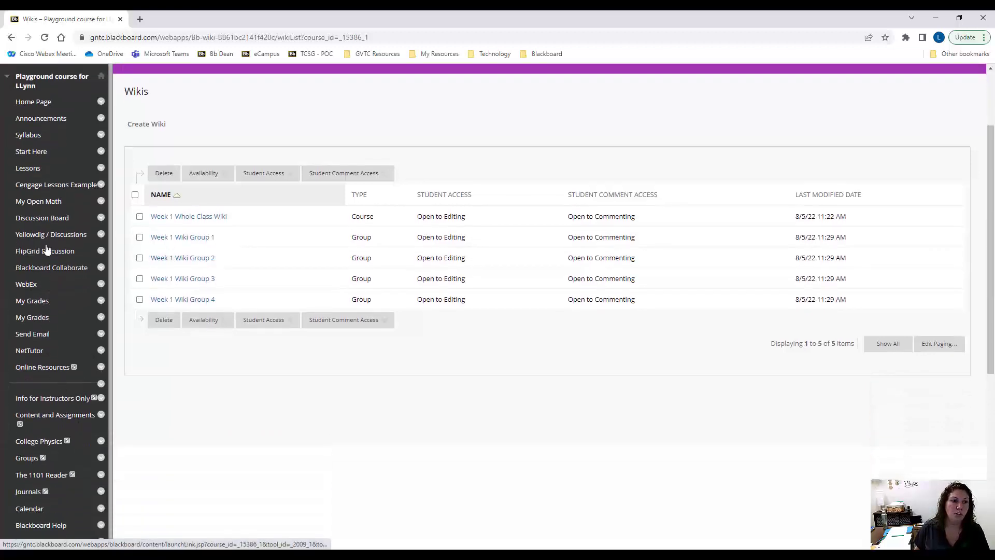
click(30, 173)
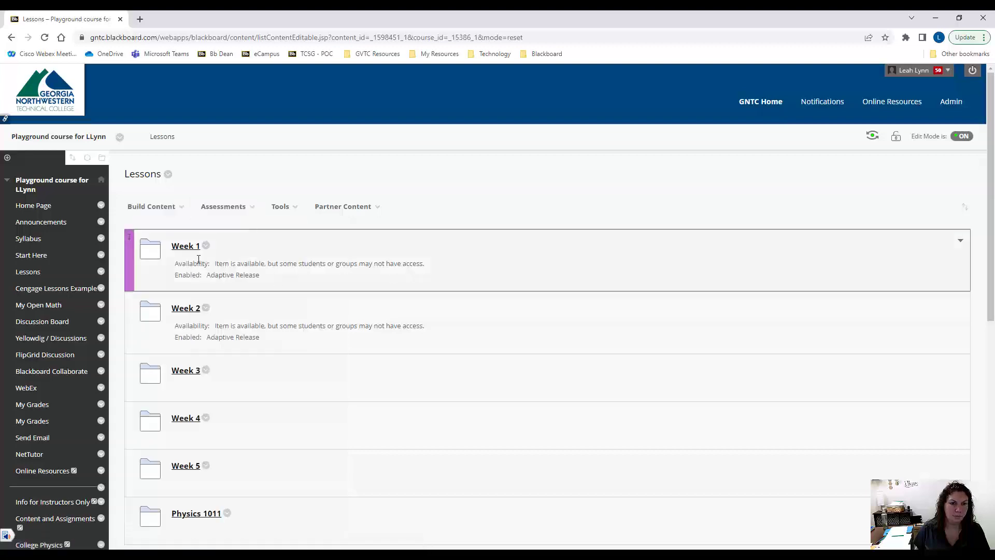
click(186, 247)
Check which individual wikis the Week 1 folder's wiki link form offers for linking
mouse_move(280, 206)
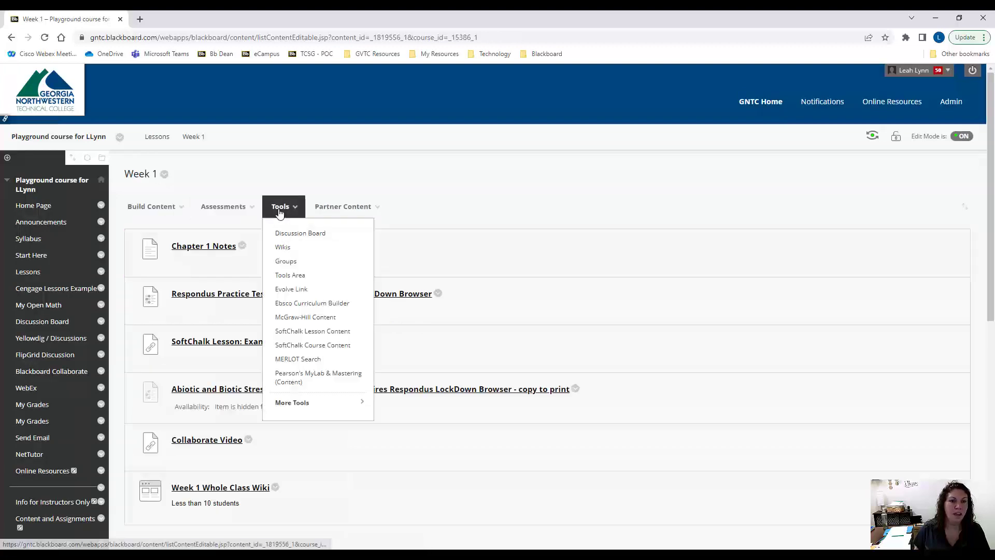
click(283, 248)
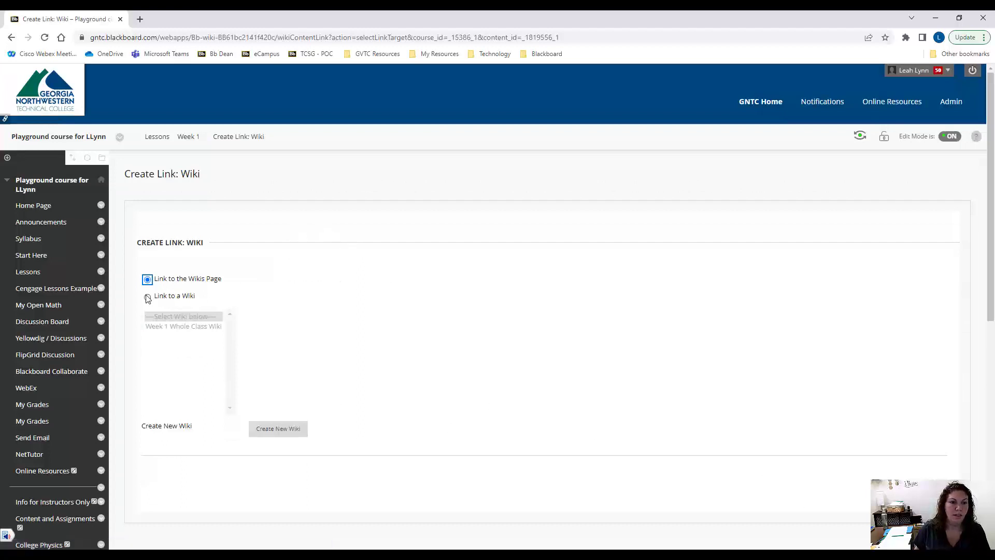
click(148, 298)
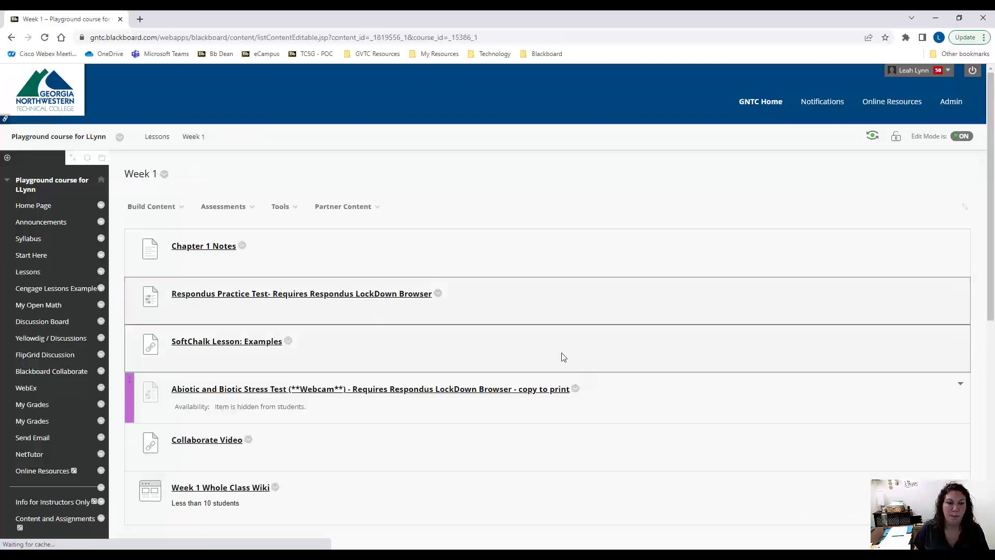
Create a link to the Week 1 Wiki Group set in the Week 1 folder, keeping the default options, and open the new link
click(280, 207)
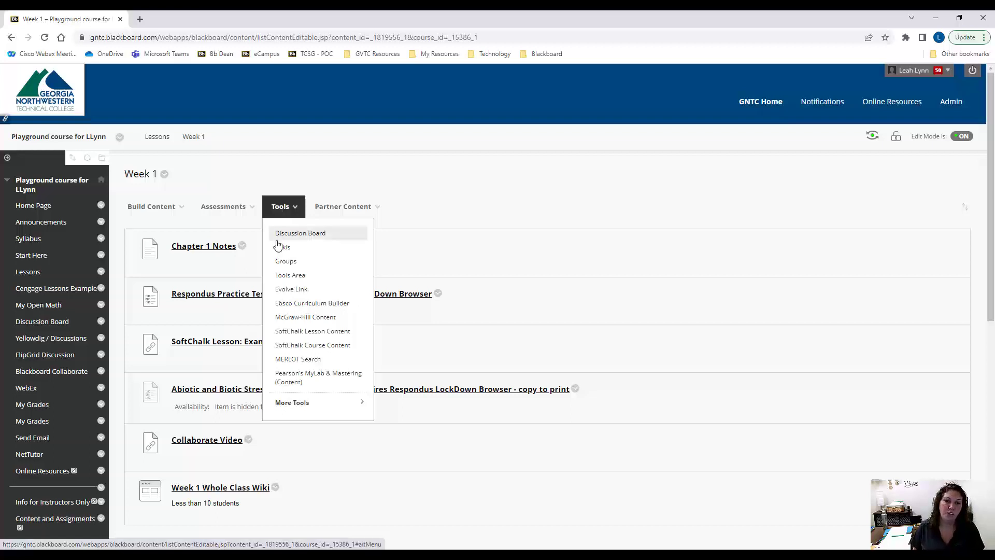
click(296, 266)
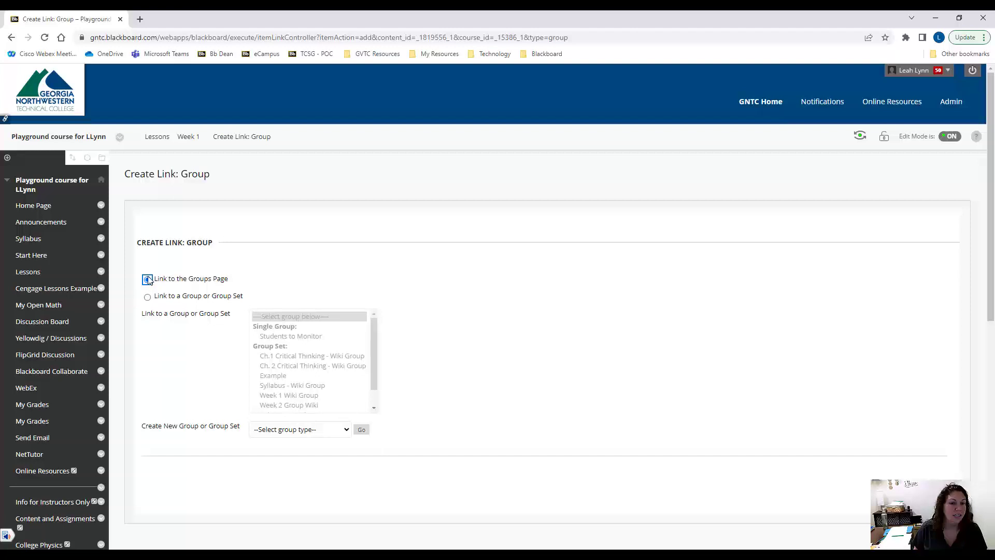
click(147, 298)
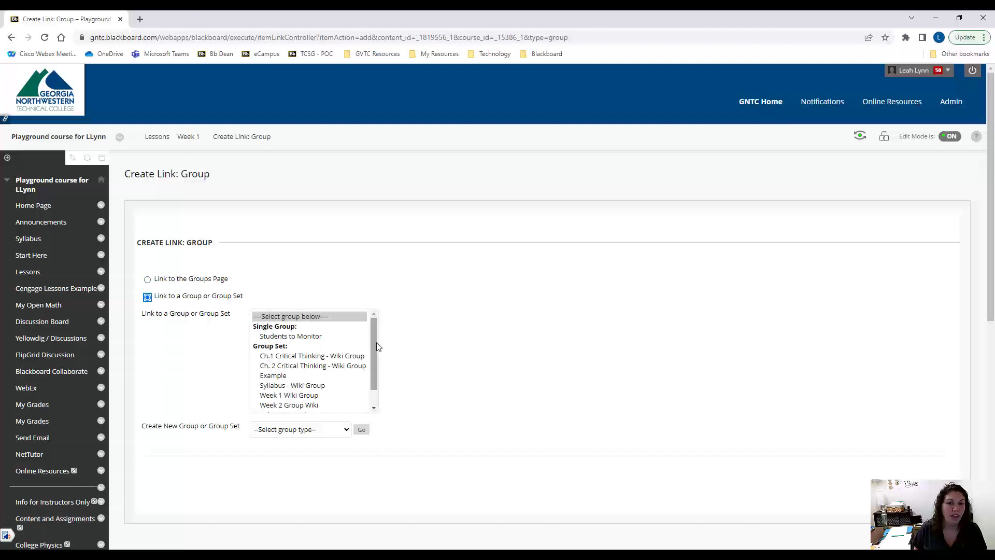
drag(373, 343, 373, 363)
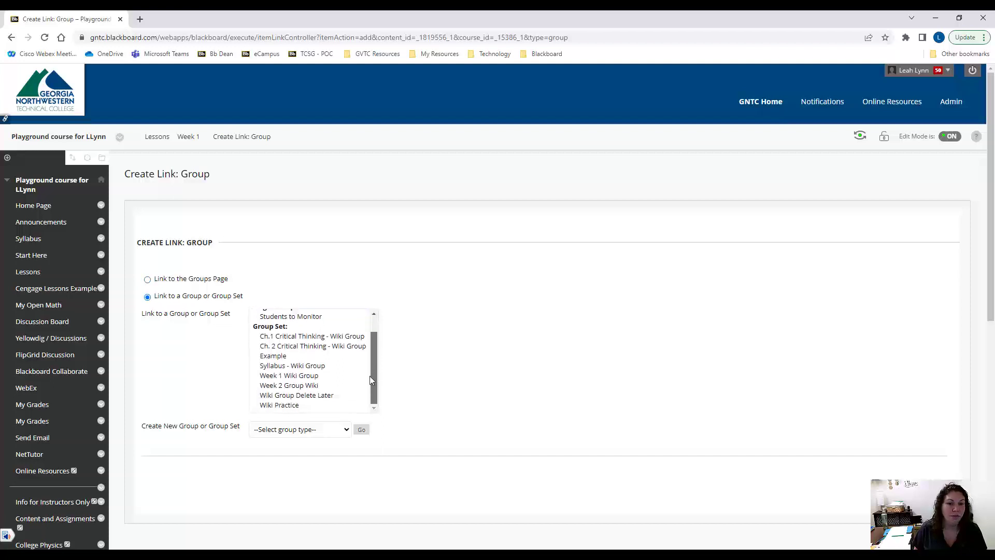
click(301, 376)
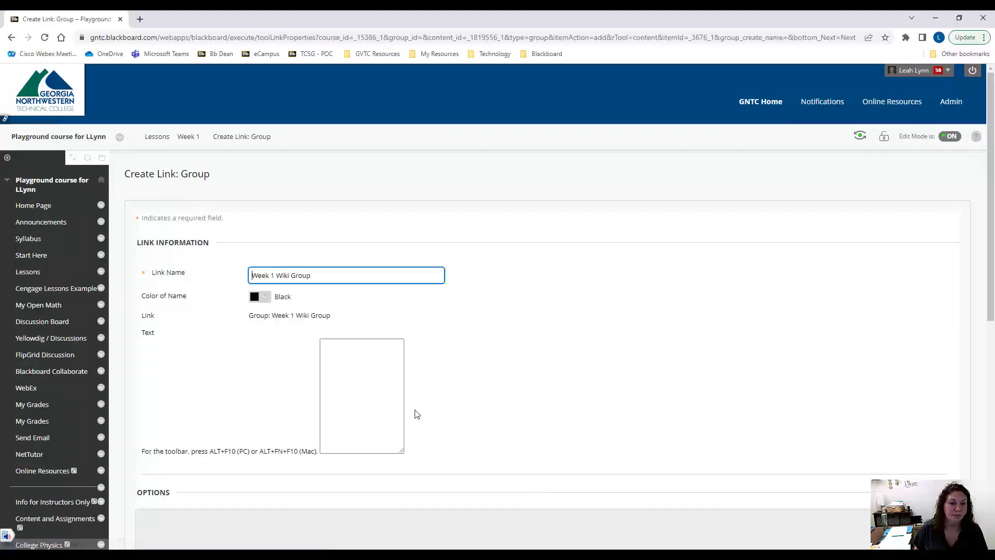
scroll(852, 485, down, 4)
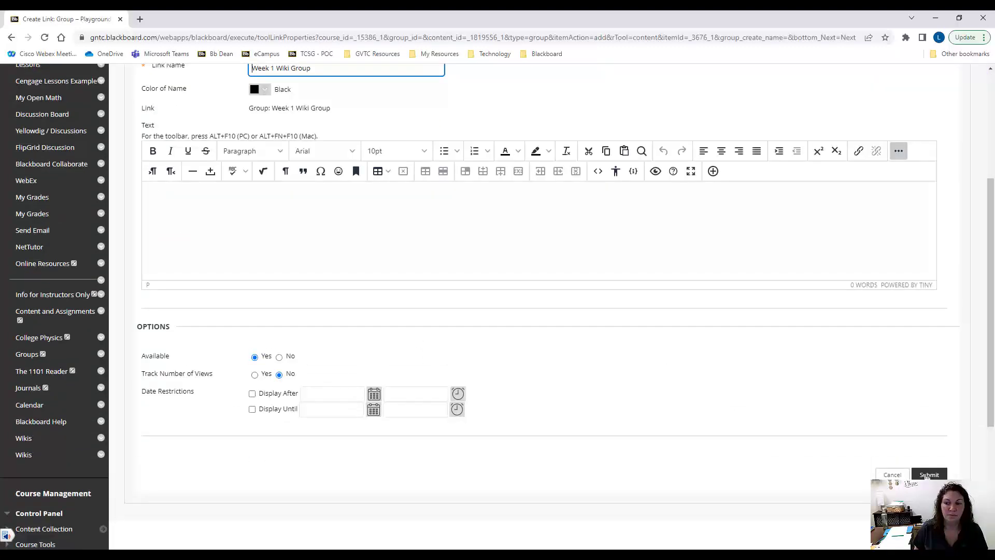
click(928, 474)
scroll(282, 321, down, 4)
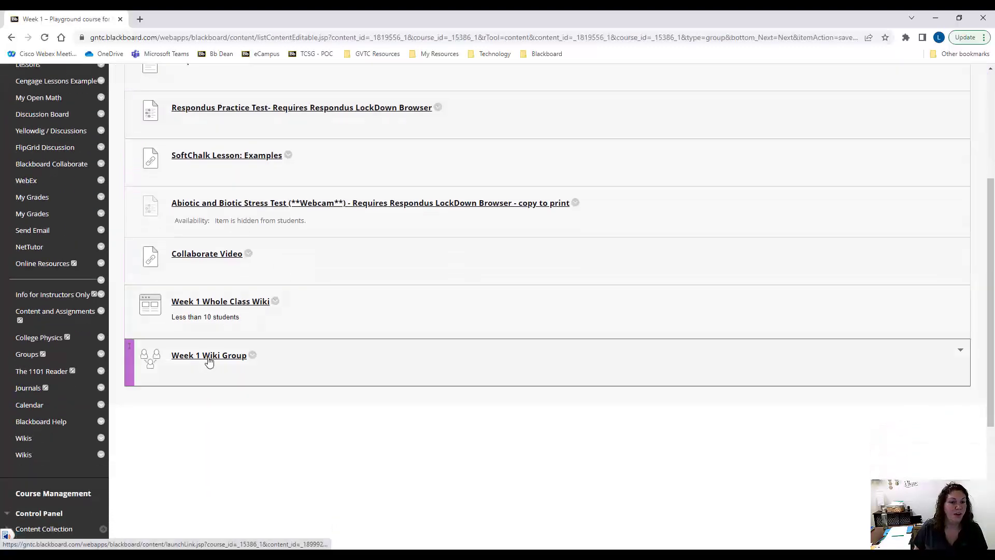
click(210, 356)
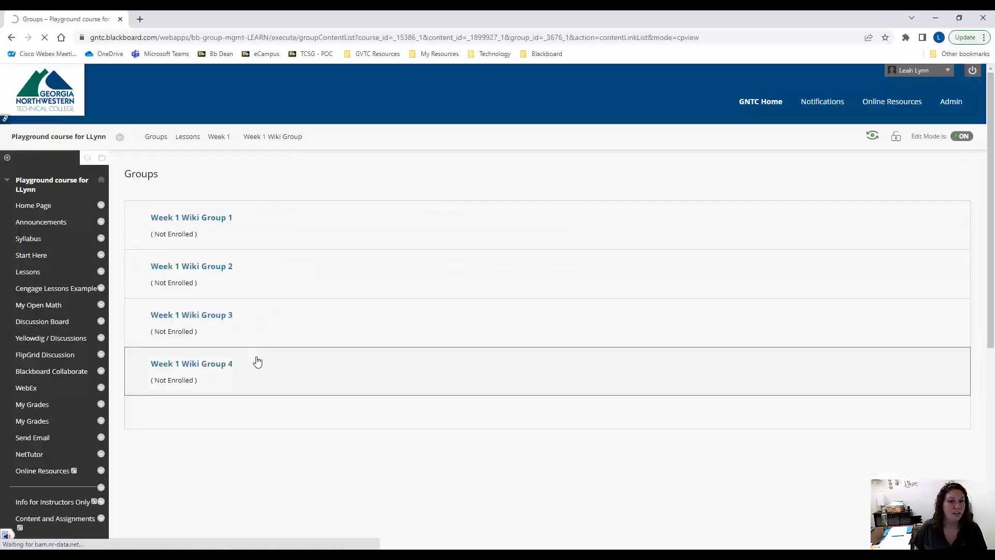